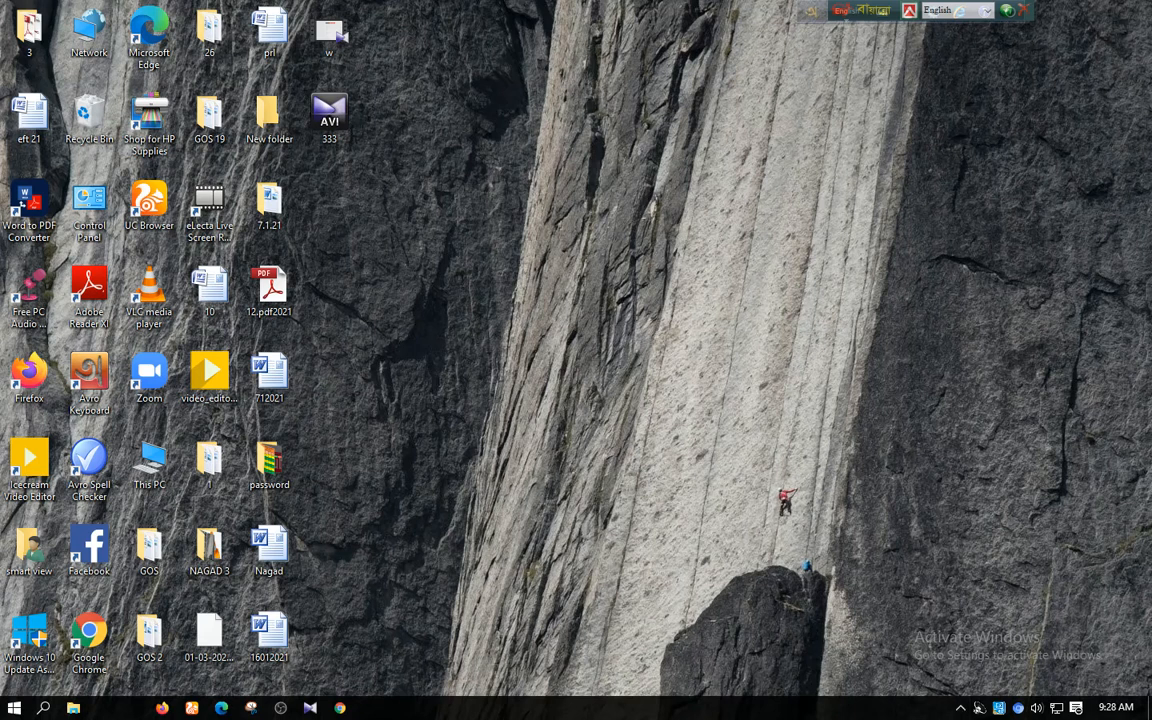
Open Google Chrome, load the pesp.mynagad.com login page from its bookmark, and close the unrelated advertising page
click(340, 708)
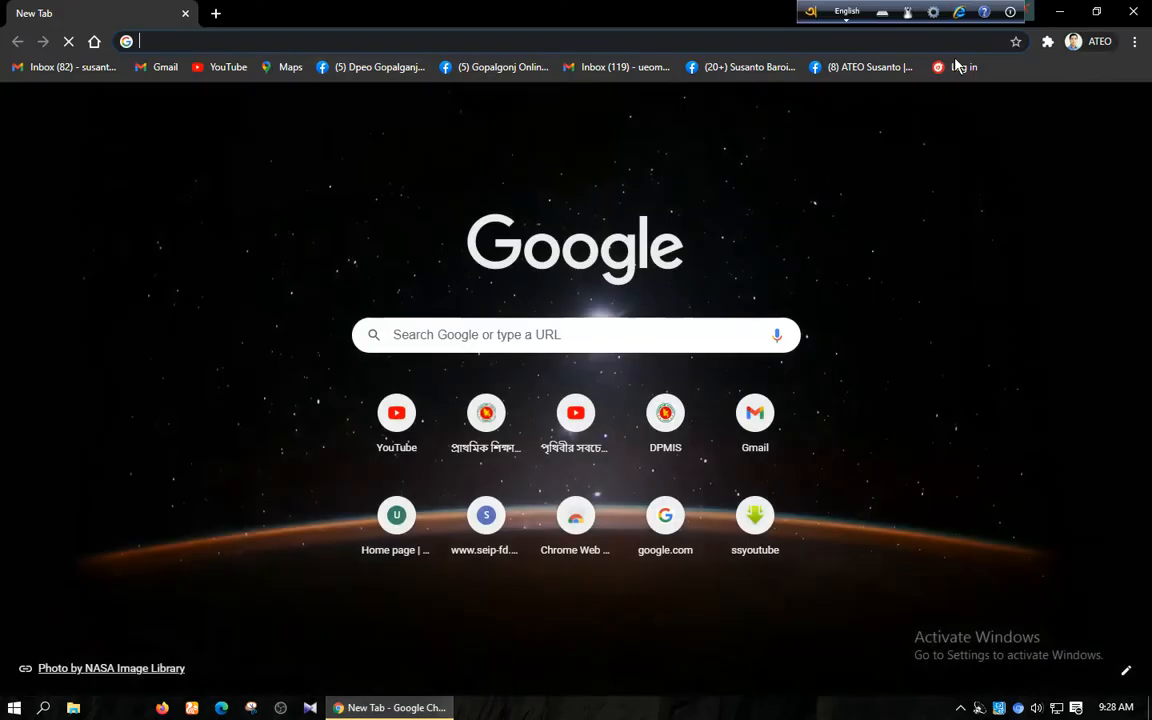
click(955, 66)
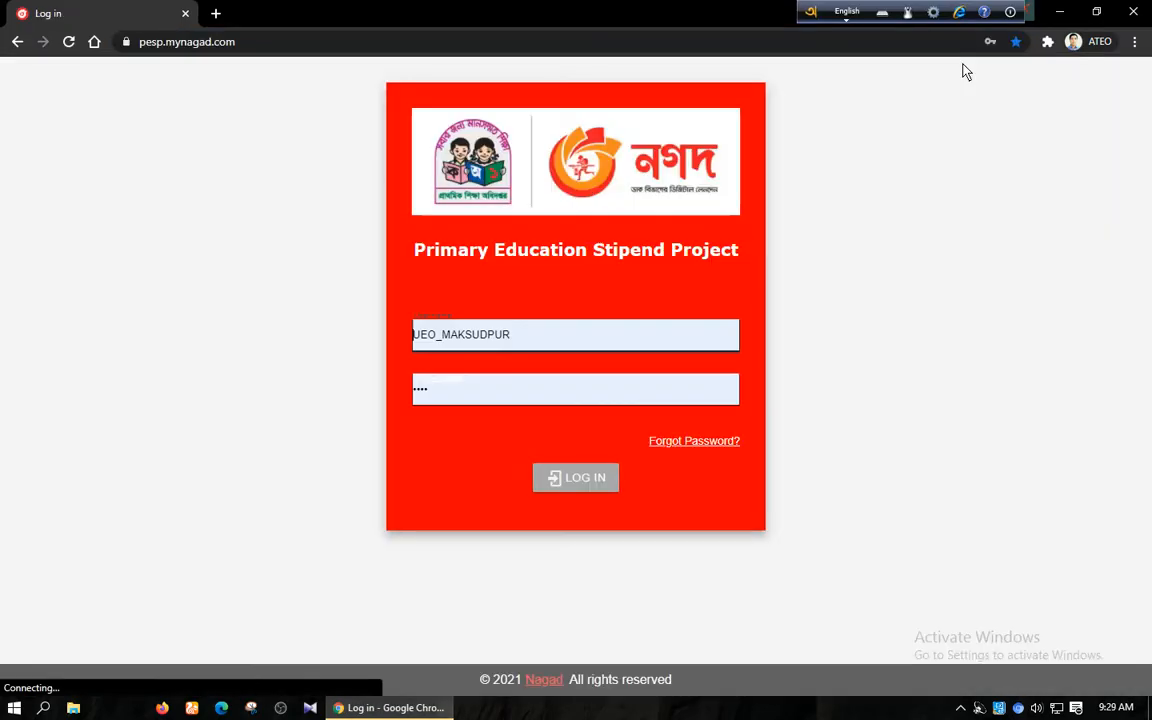
click(525, 340)
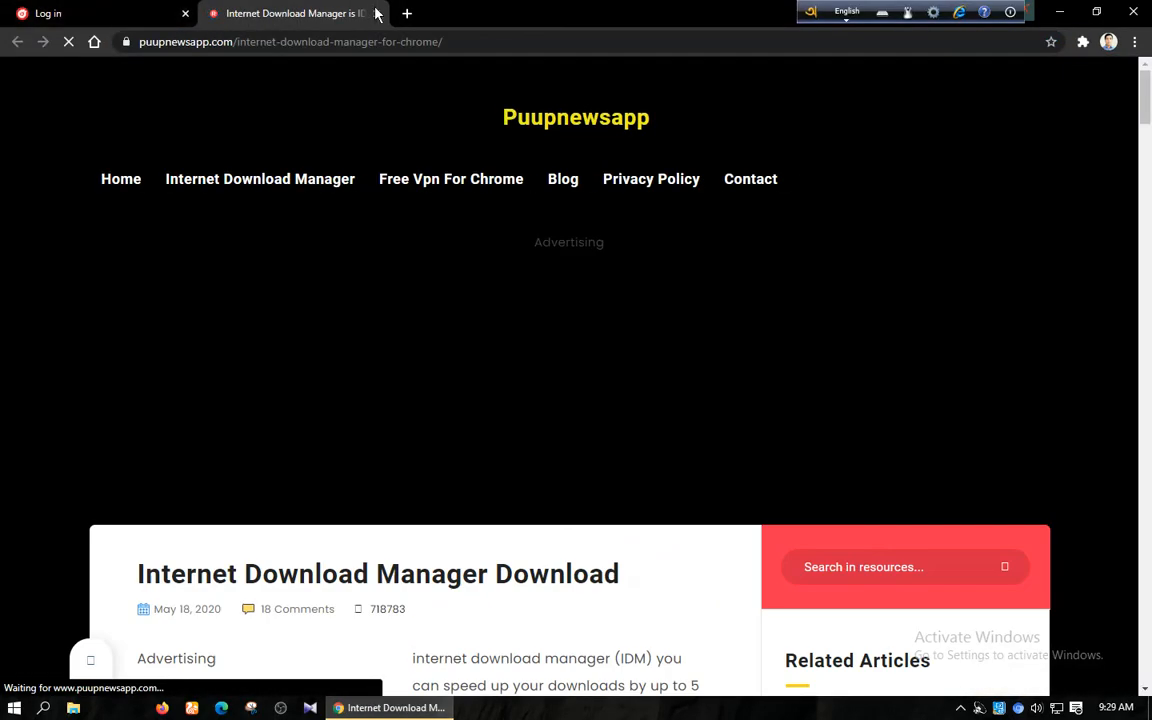
click(376, 13)
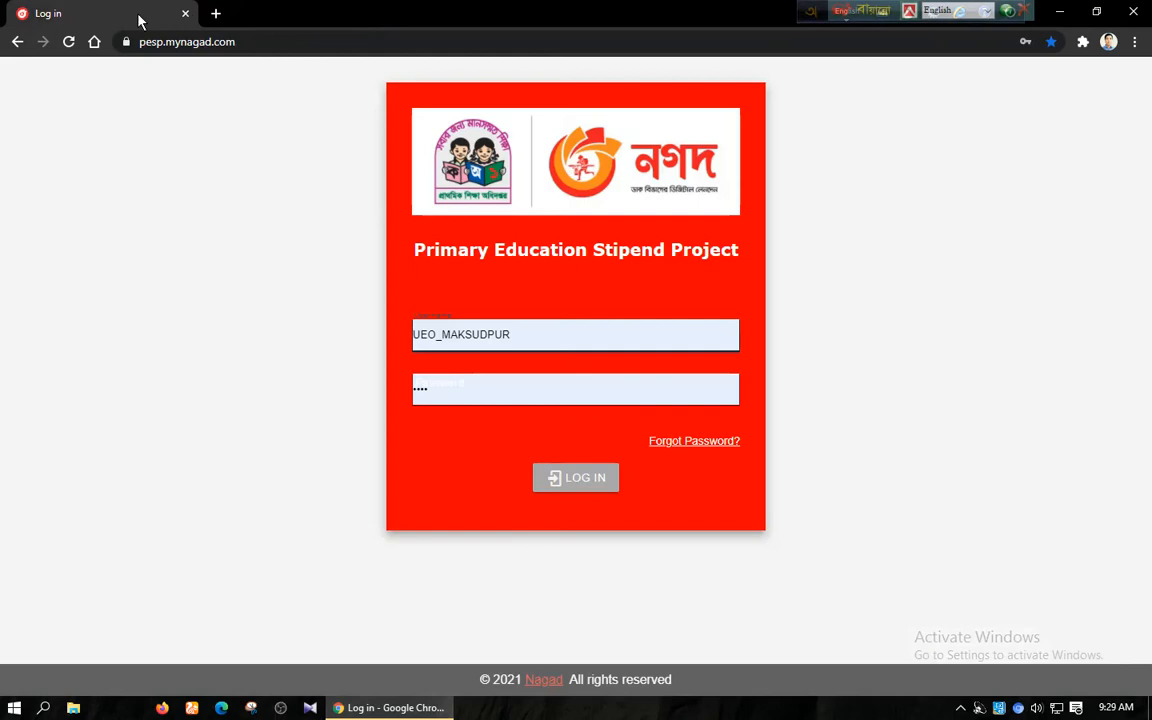
Log in to the Primary Education Stipend Project with the school's saved user ID and password
click(514, 343)
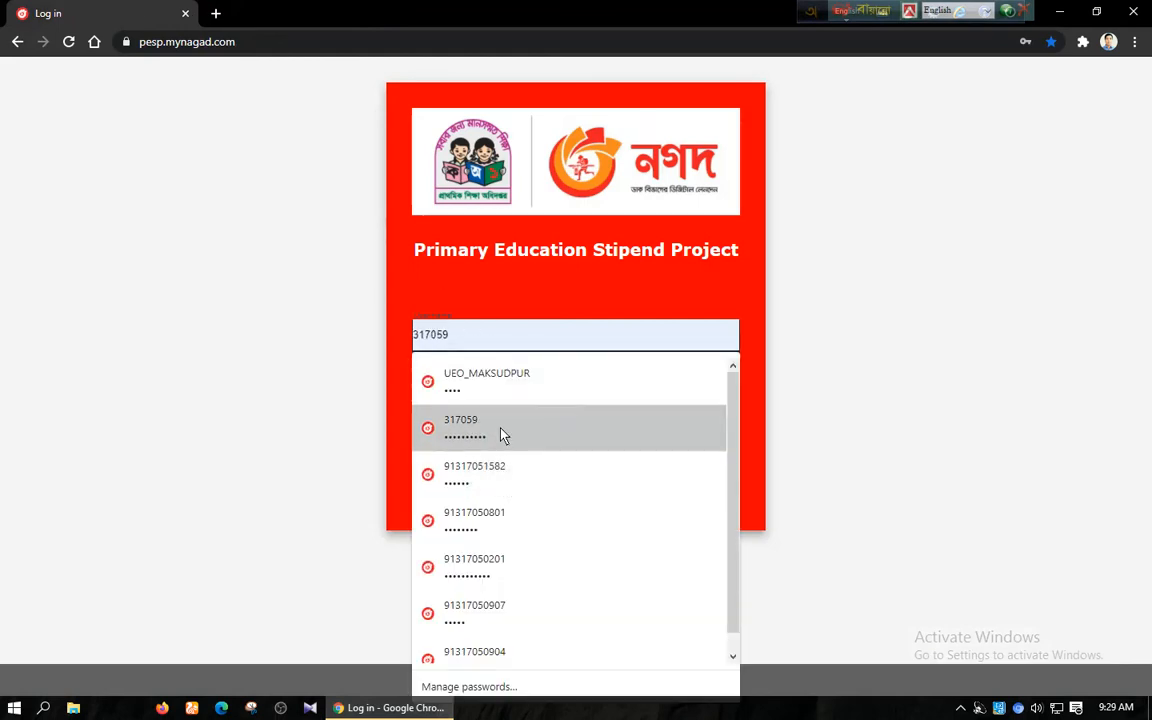
click(499, 383)
click(530, 342)
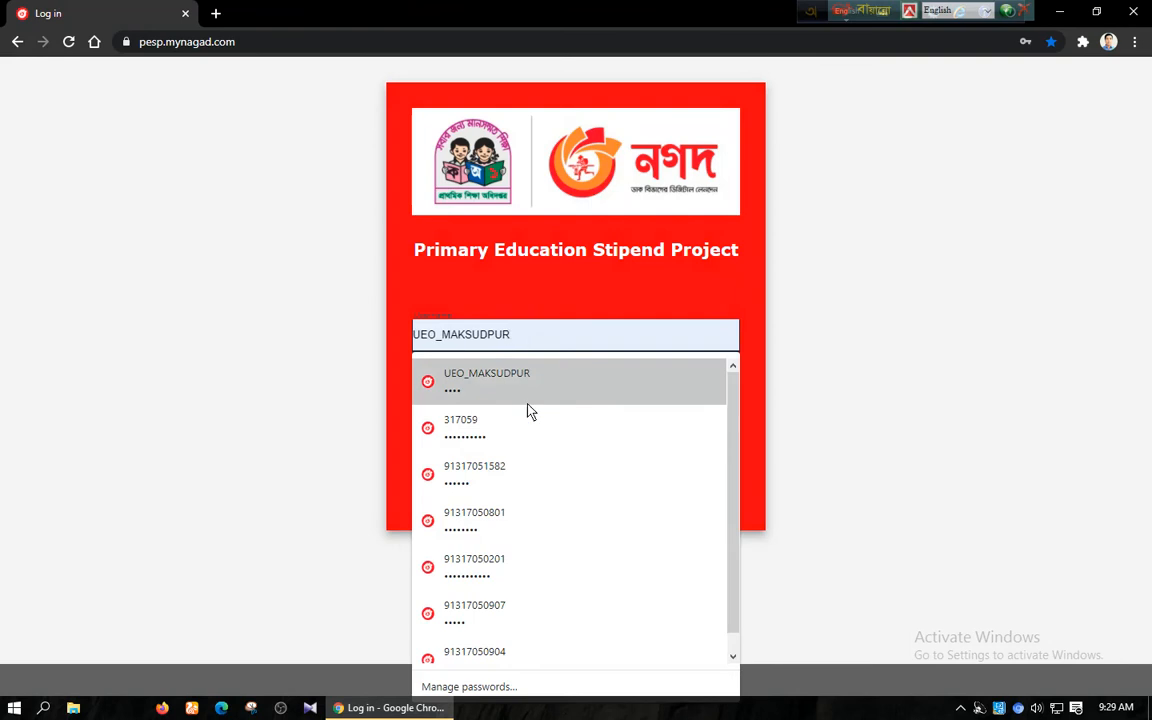
click(528, 466)
click(568, 477)
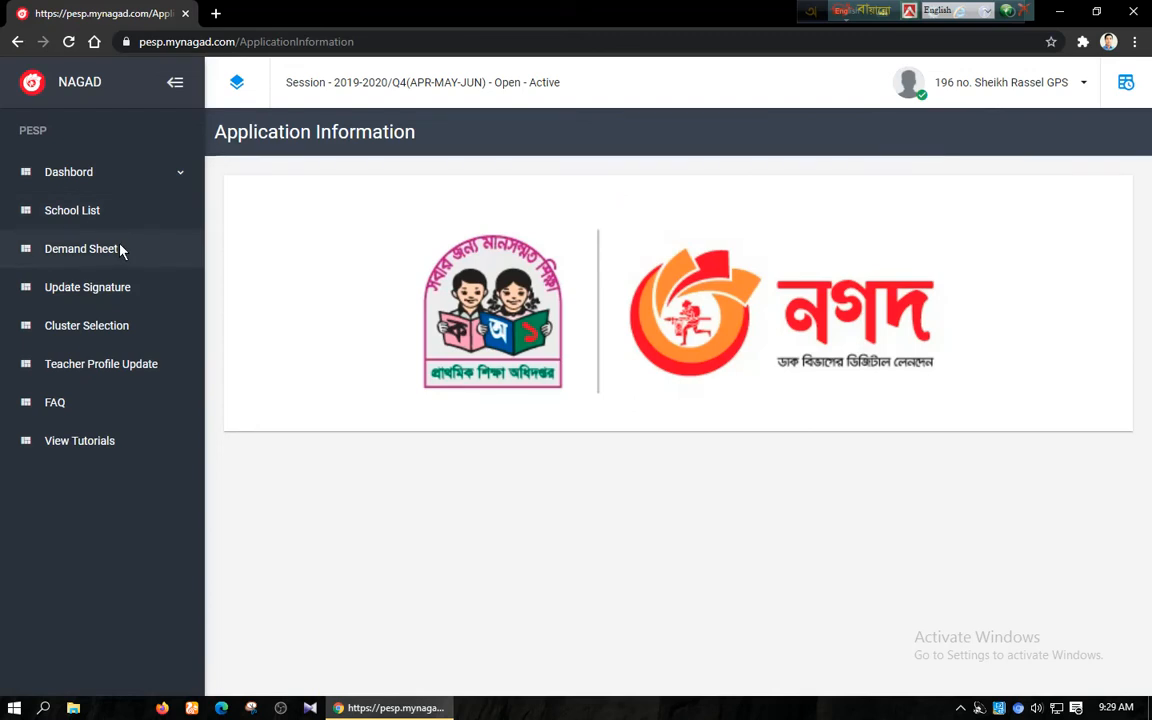
Check the demand sheet, and open the stipend demand for 196 no. Sheikh Rassel GPS from the school list
click(98, 212)
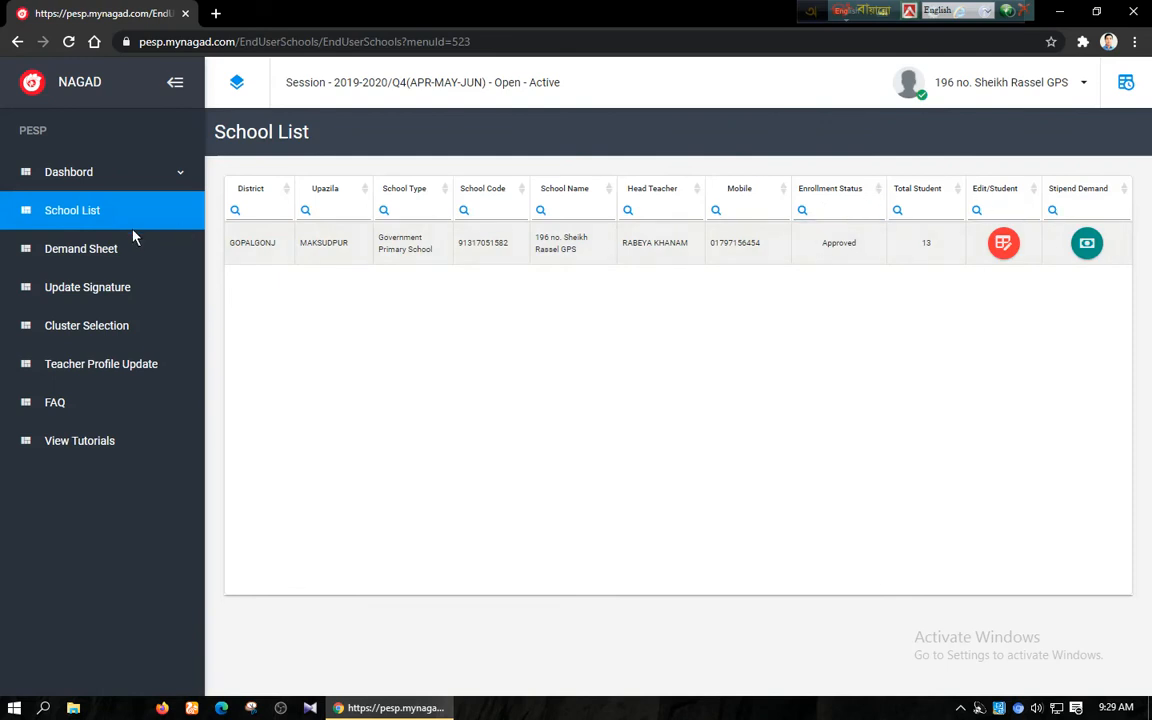
click(101, 255)
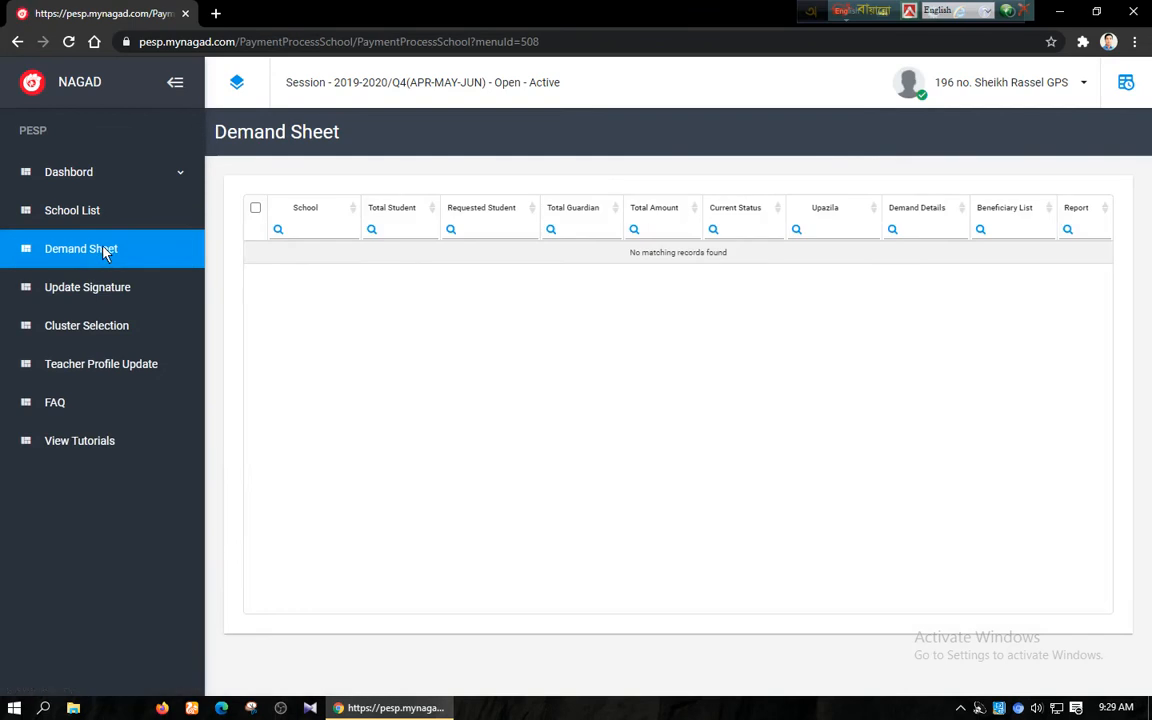
click(90, 212)
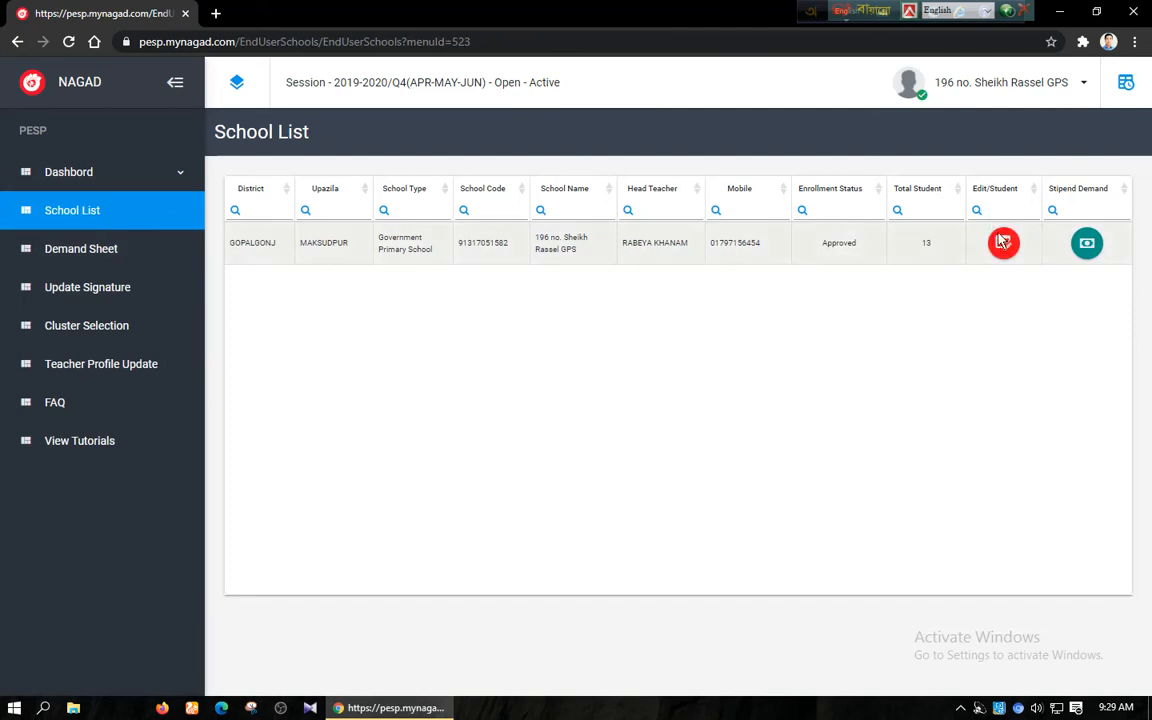
click(1088, 244)
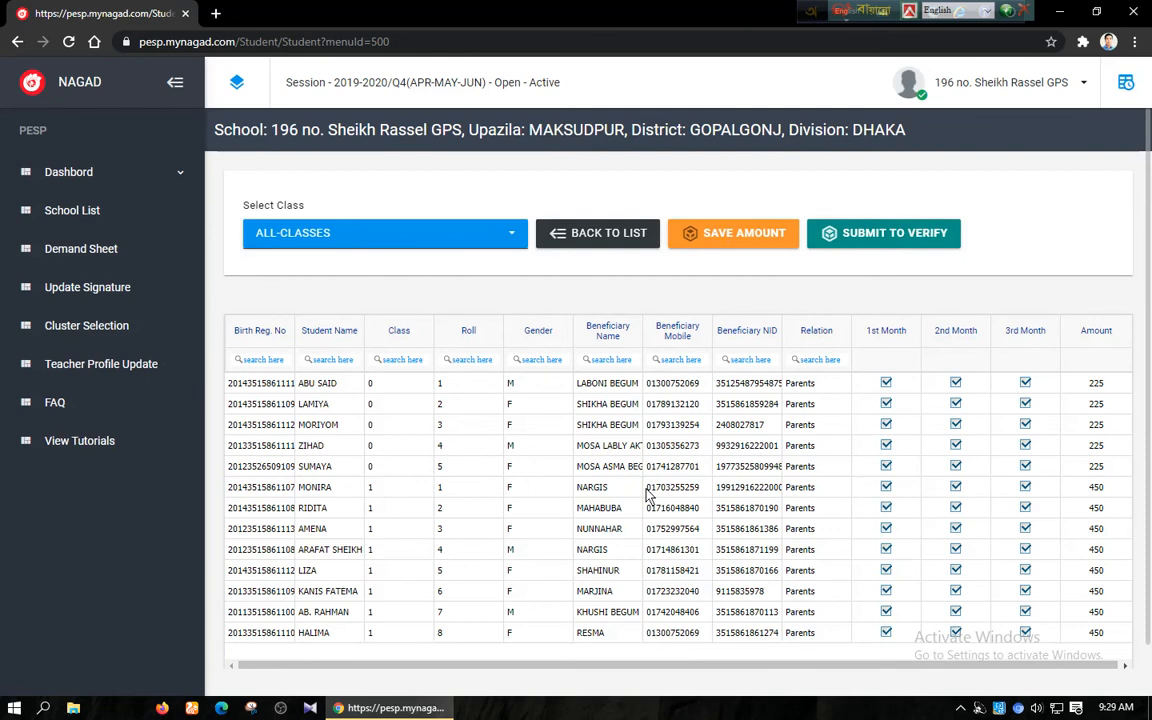
scroll(383, 481, down, 1)
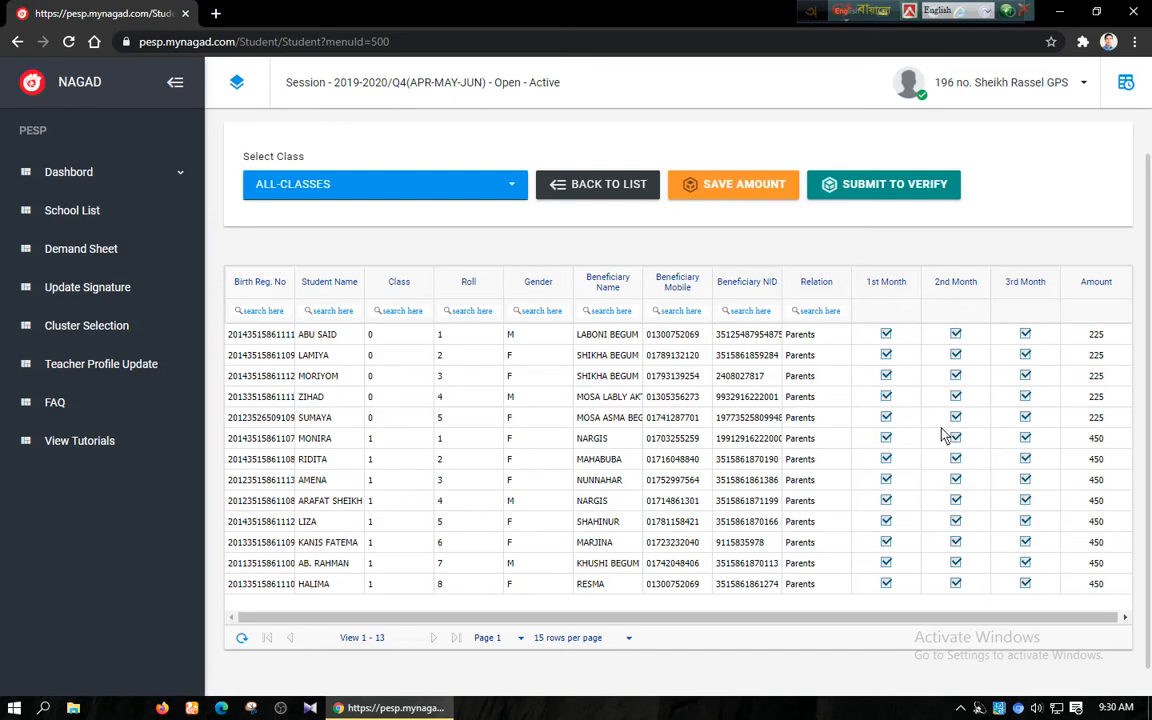
Untick the three stipend months for the class 0 student with roll 4, and tick them all again
click(886, 397)
click(955, 397)
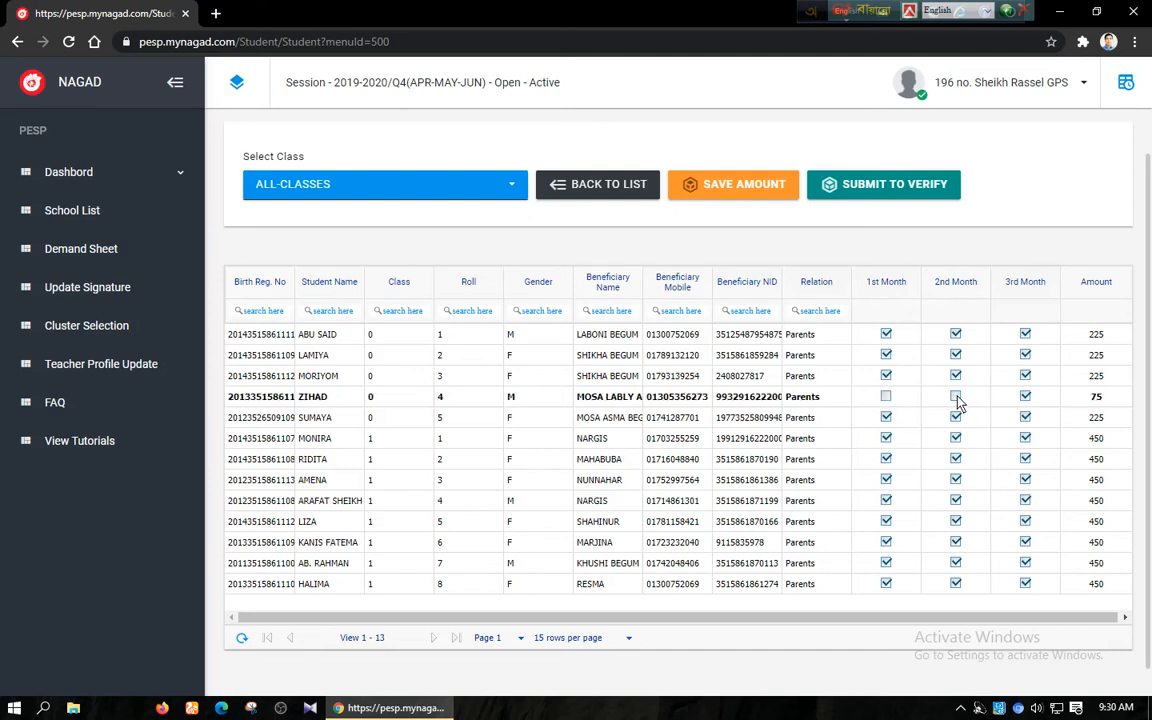
click(1025, 397)
click(886, 397)
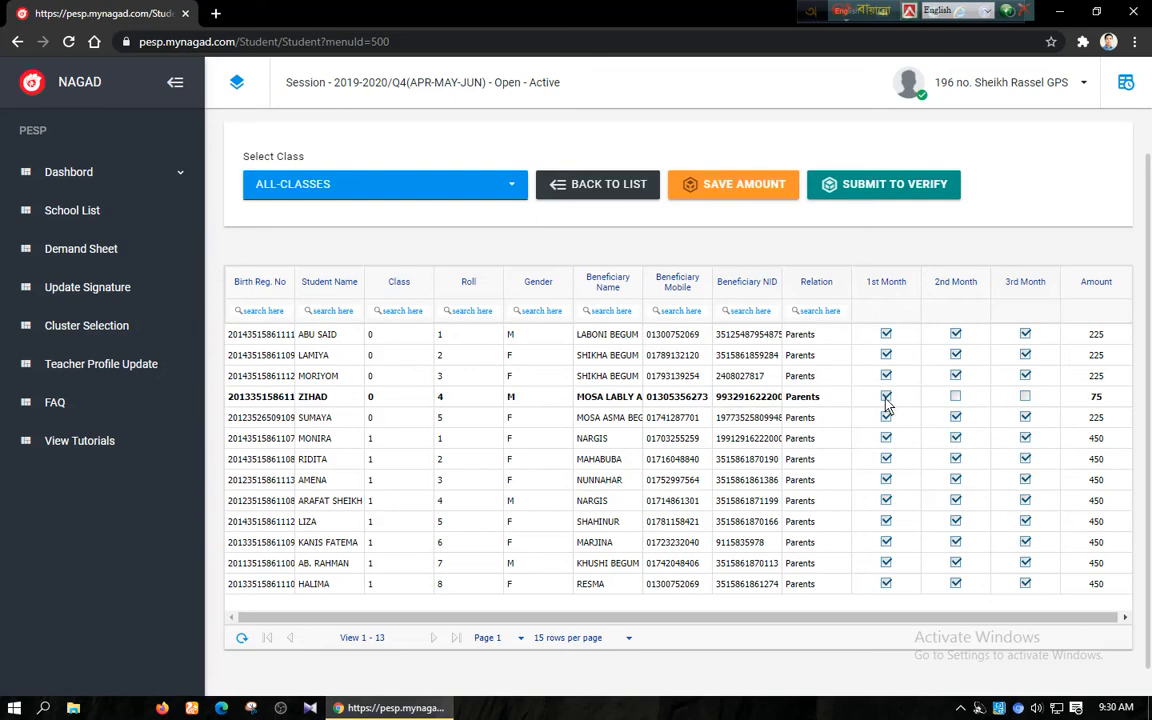
click(956, 397)
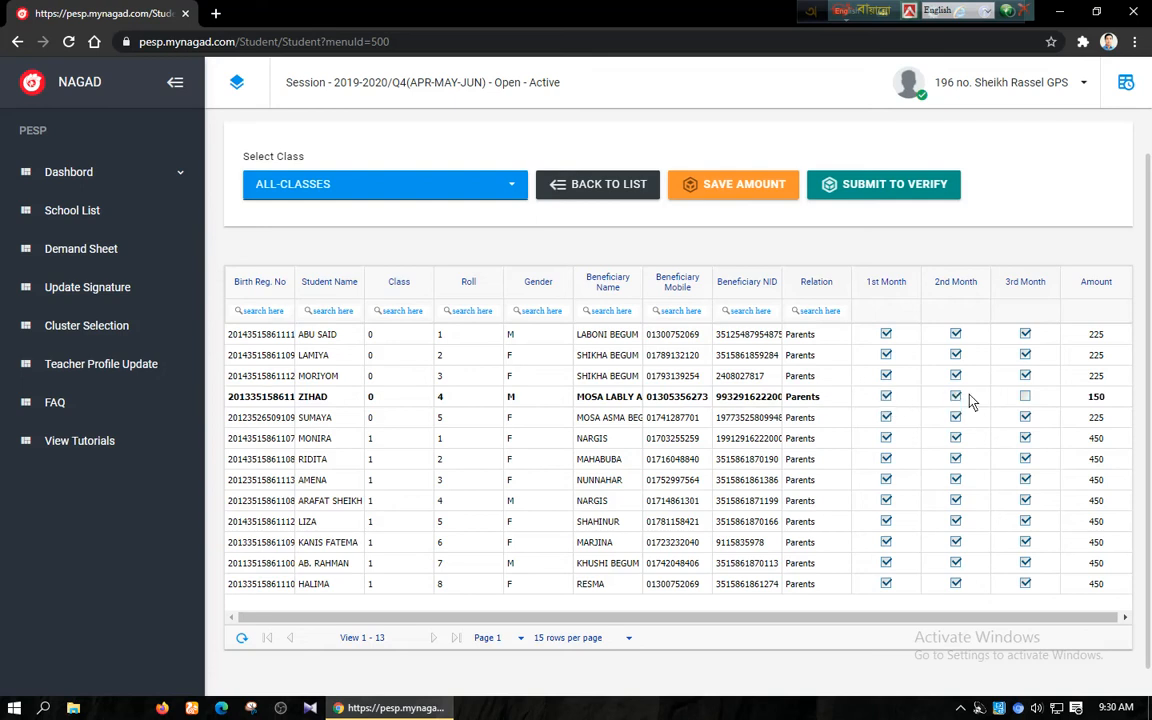
click(1025, 397)
Save the stipend amounts for the students of all classes and confirm the save
click(741, 190)
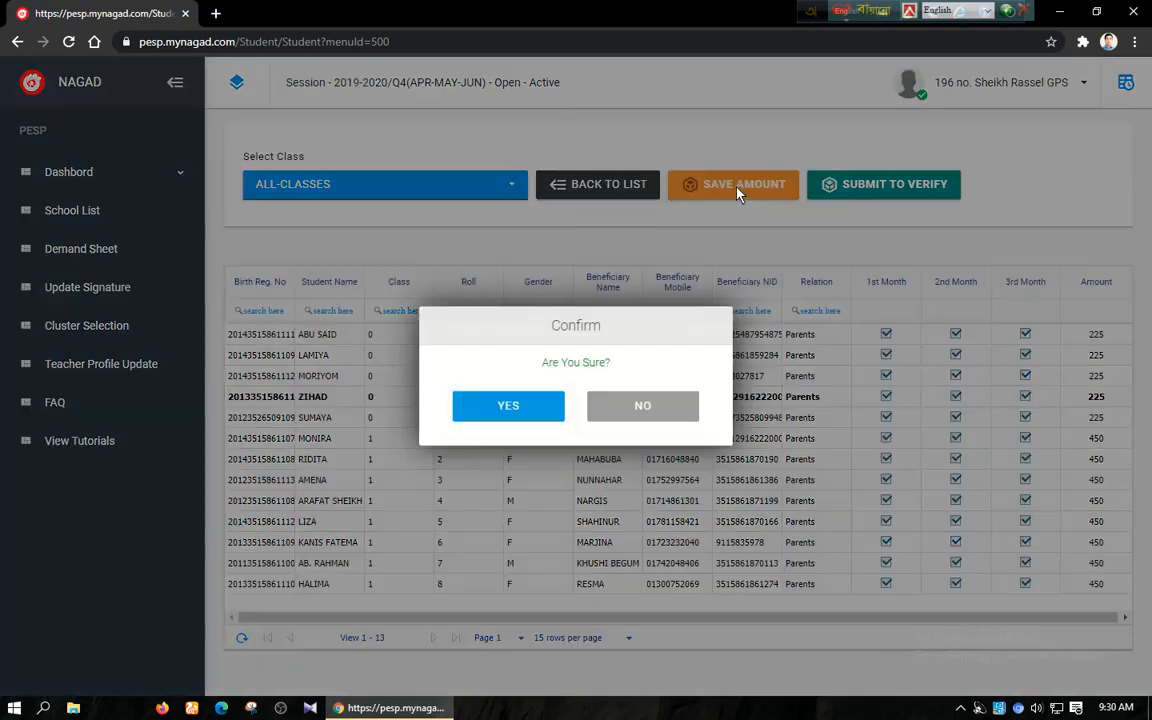
click(505, 410)
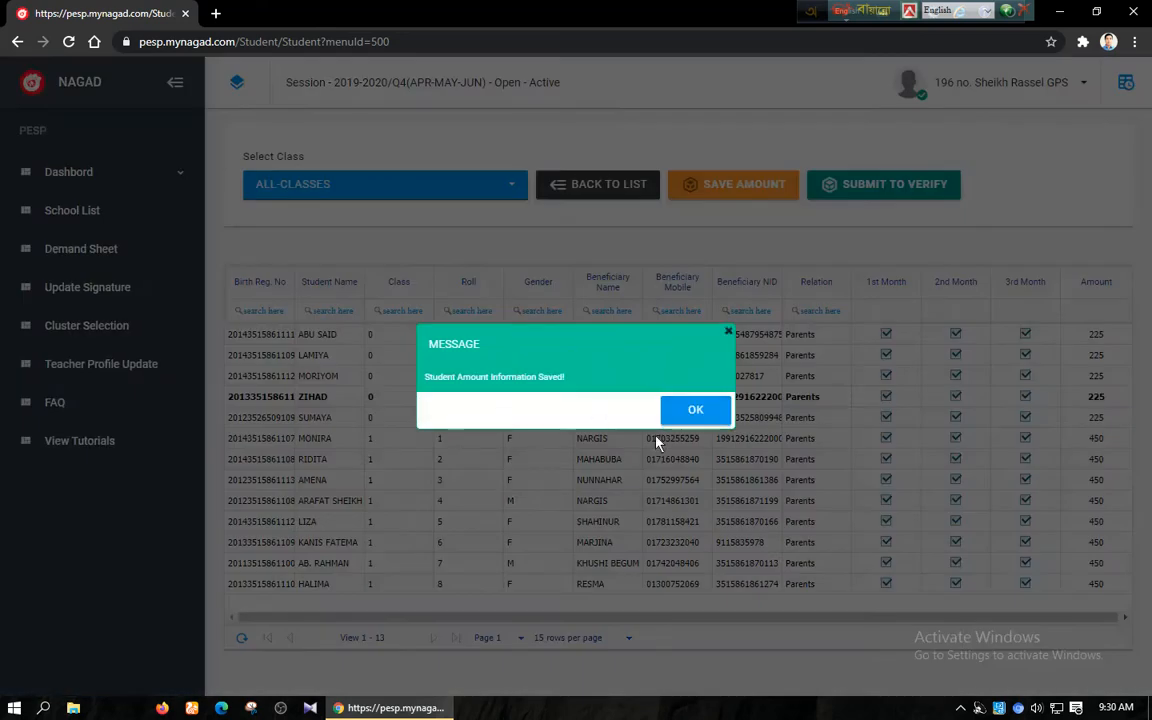
click(695, 409)
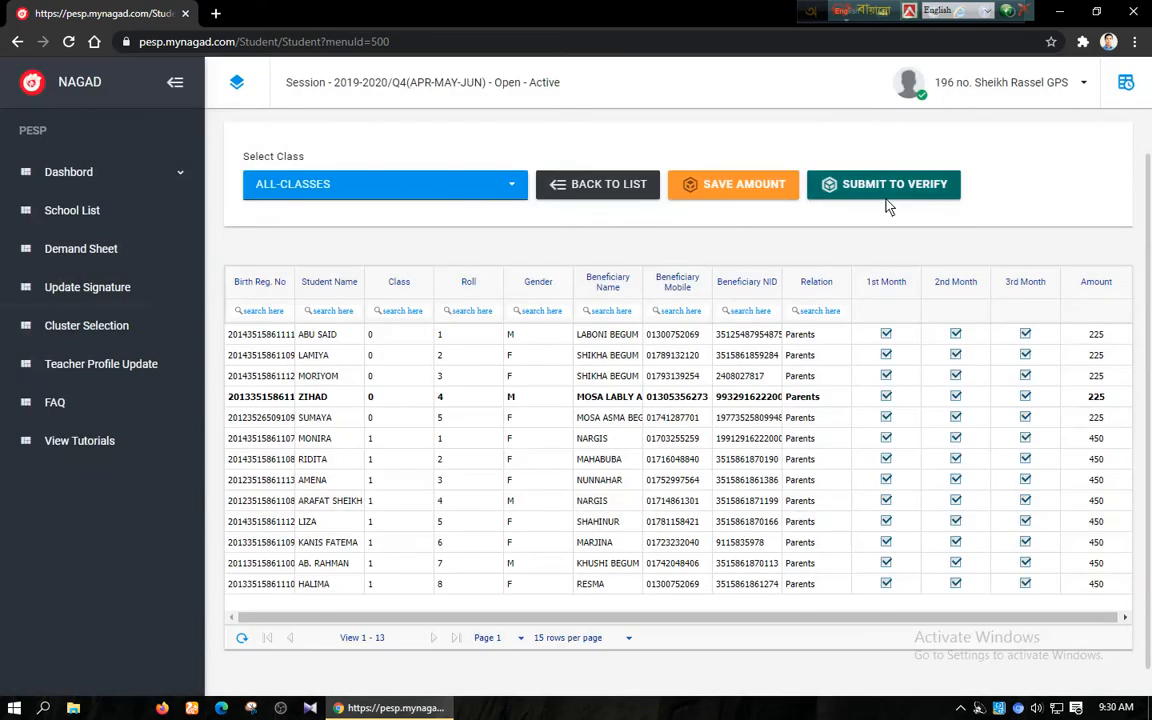
Allocate 196 no. Sheikh Rassel GPS to the Moharajpur cluster through the cluster selection
click(103, 328)
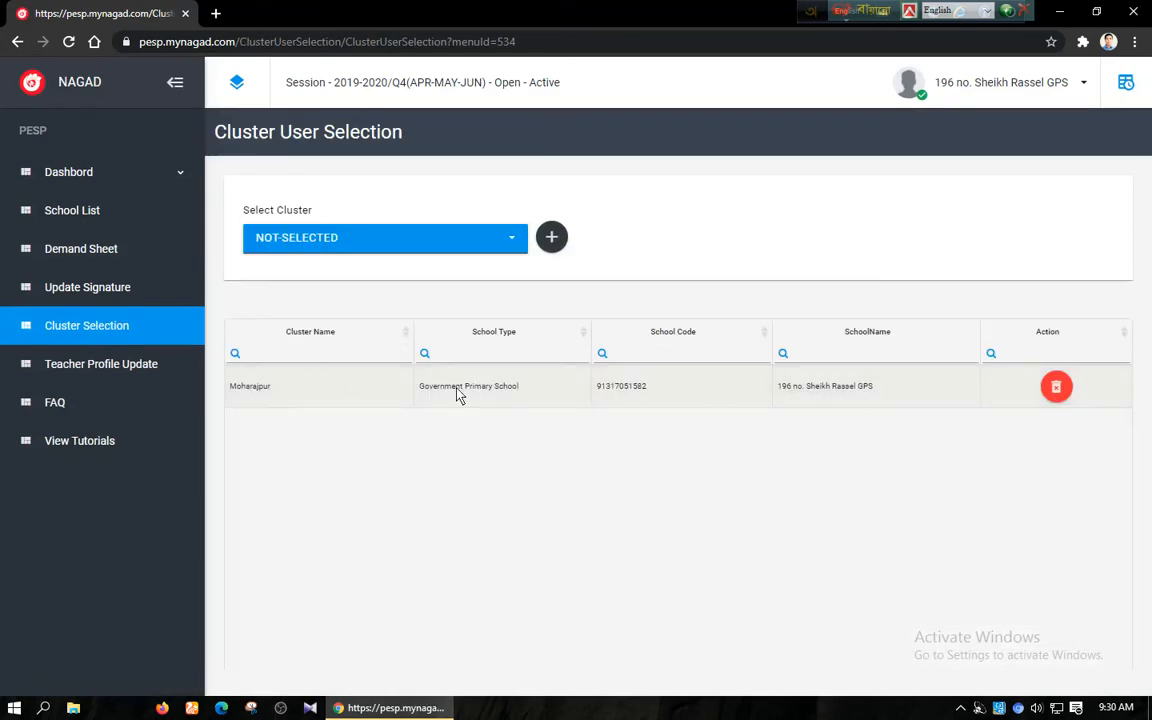
click(512, 240)
scroll(395, 565, down, 4)
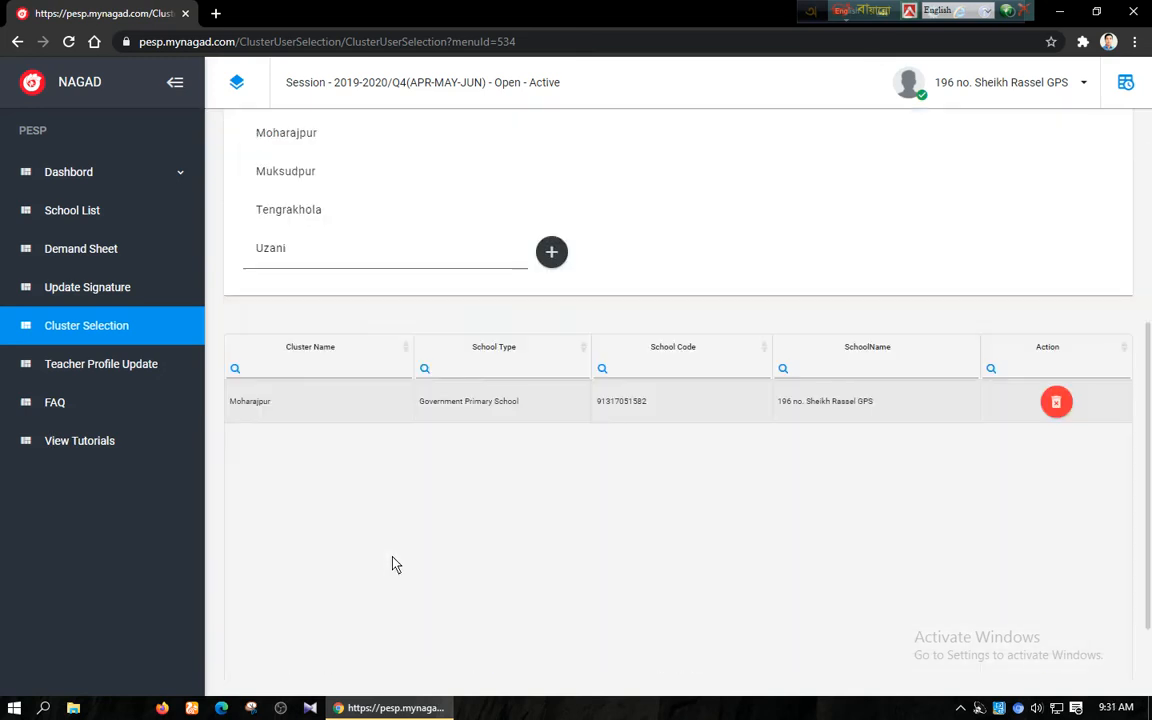
scroll(386, 334, up, 4)
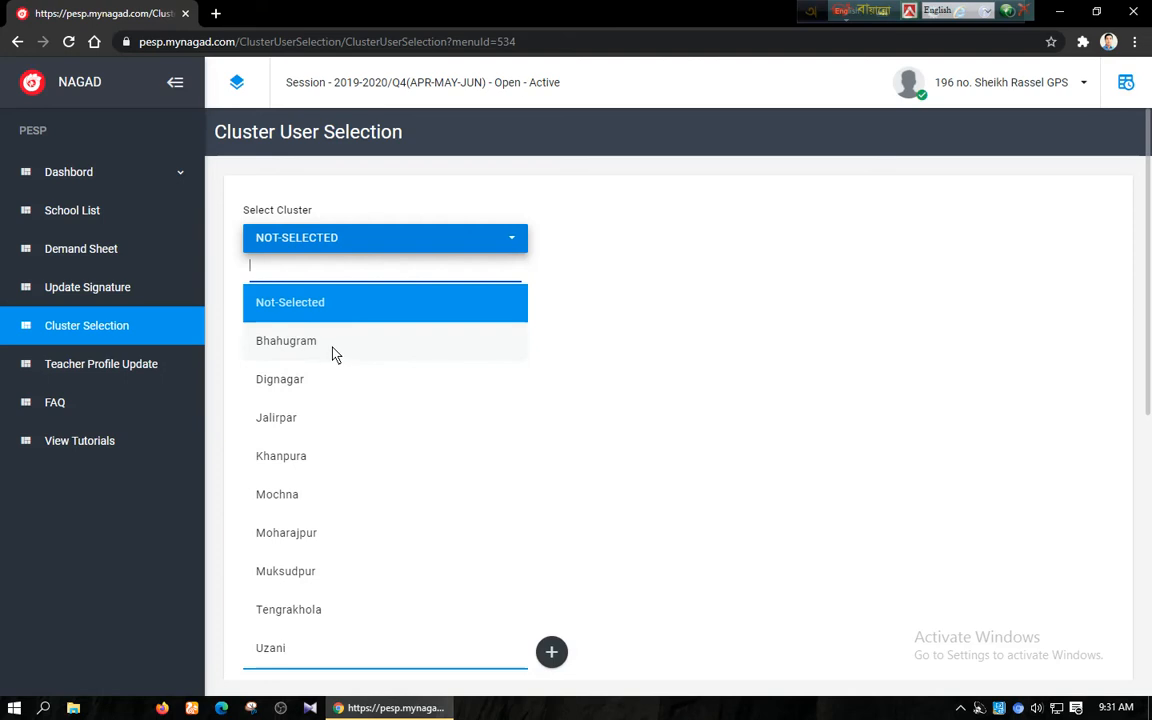
click(785, 297)
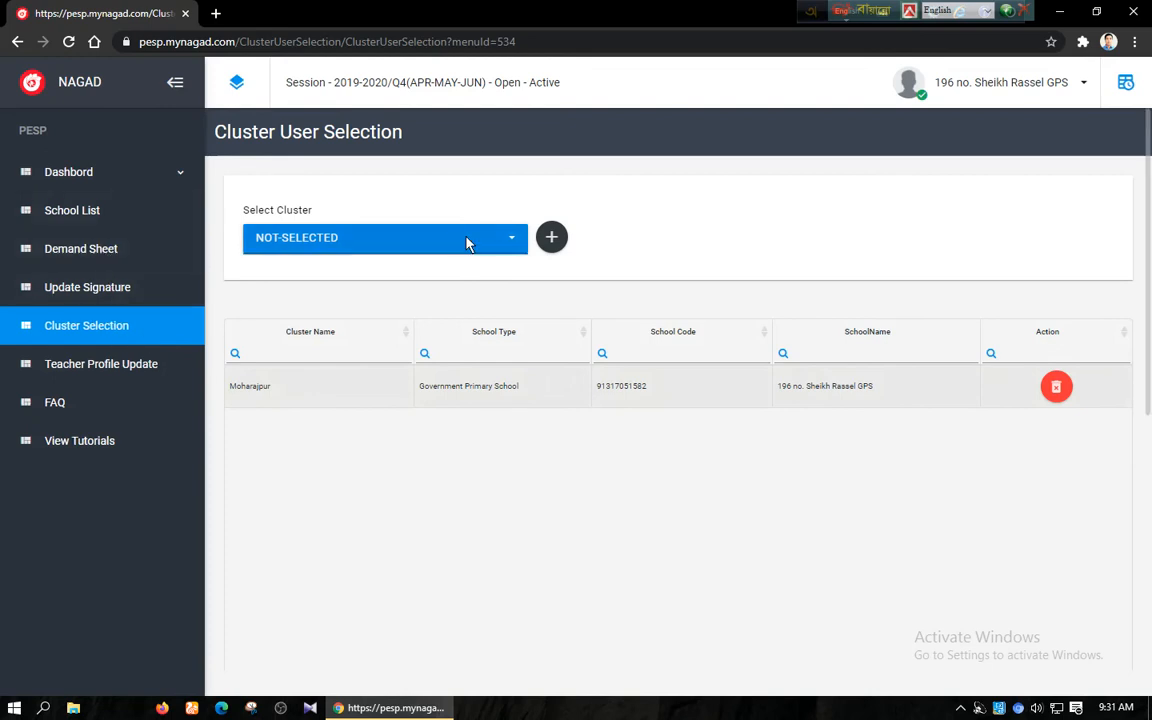
click(551, 238)
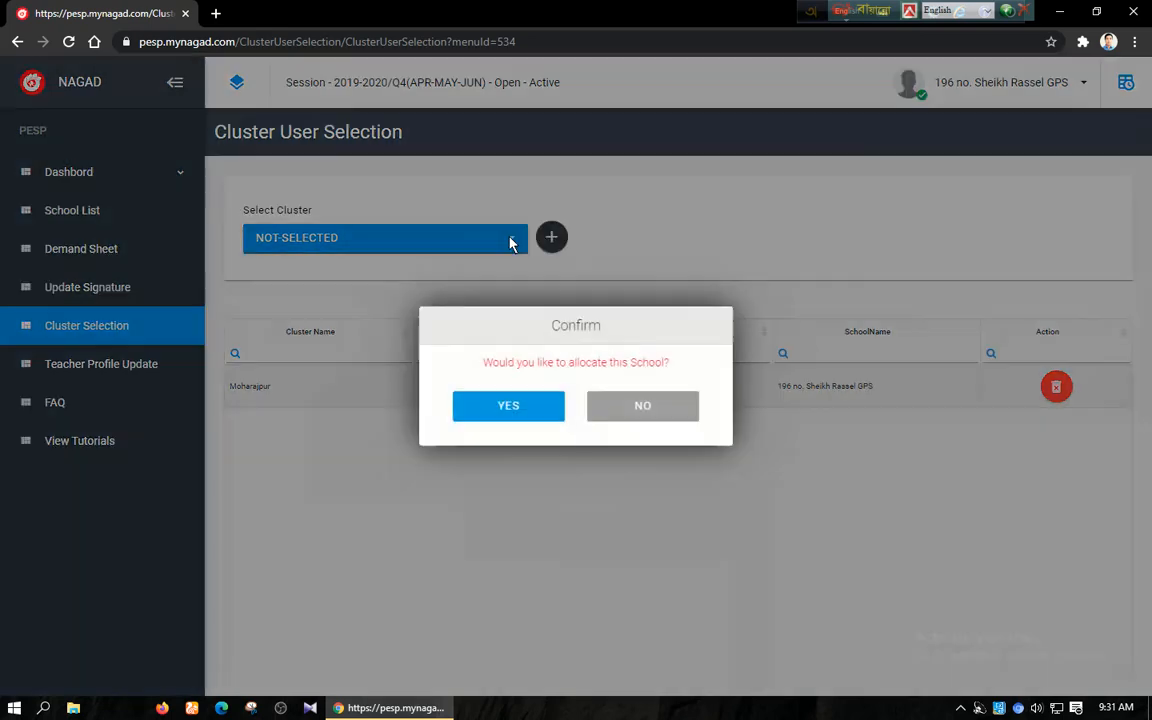
click(512, 239)
click(510, 241)
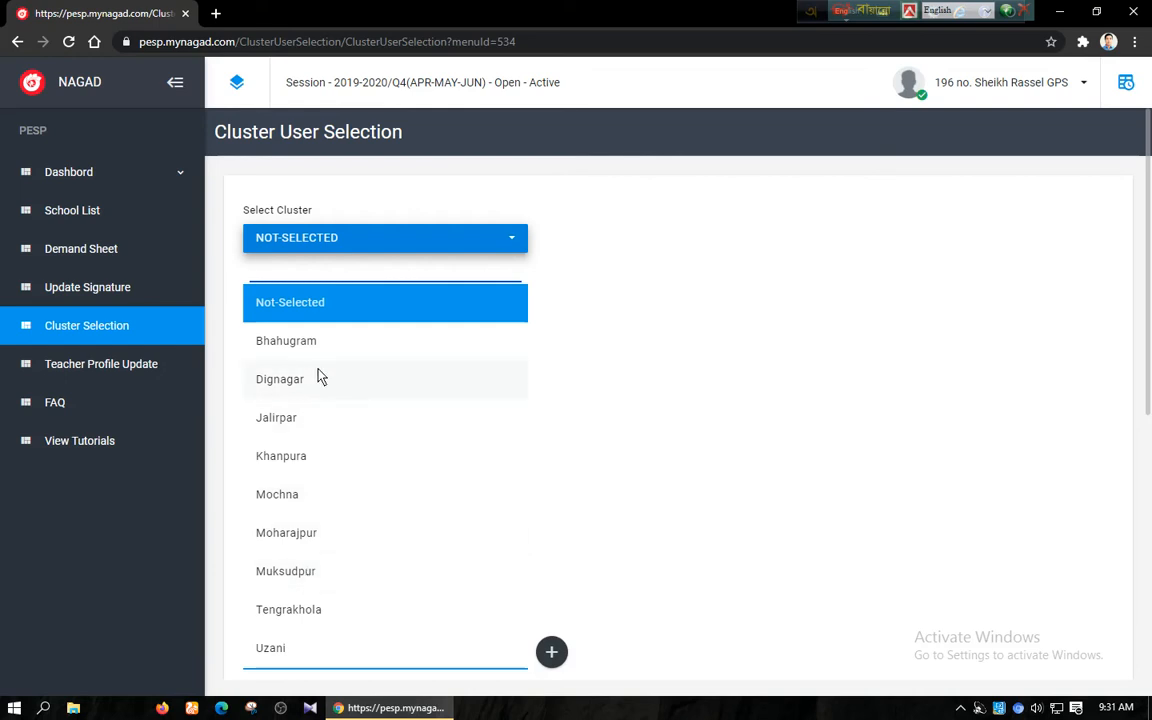
click(329, 532)
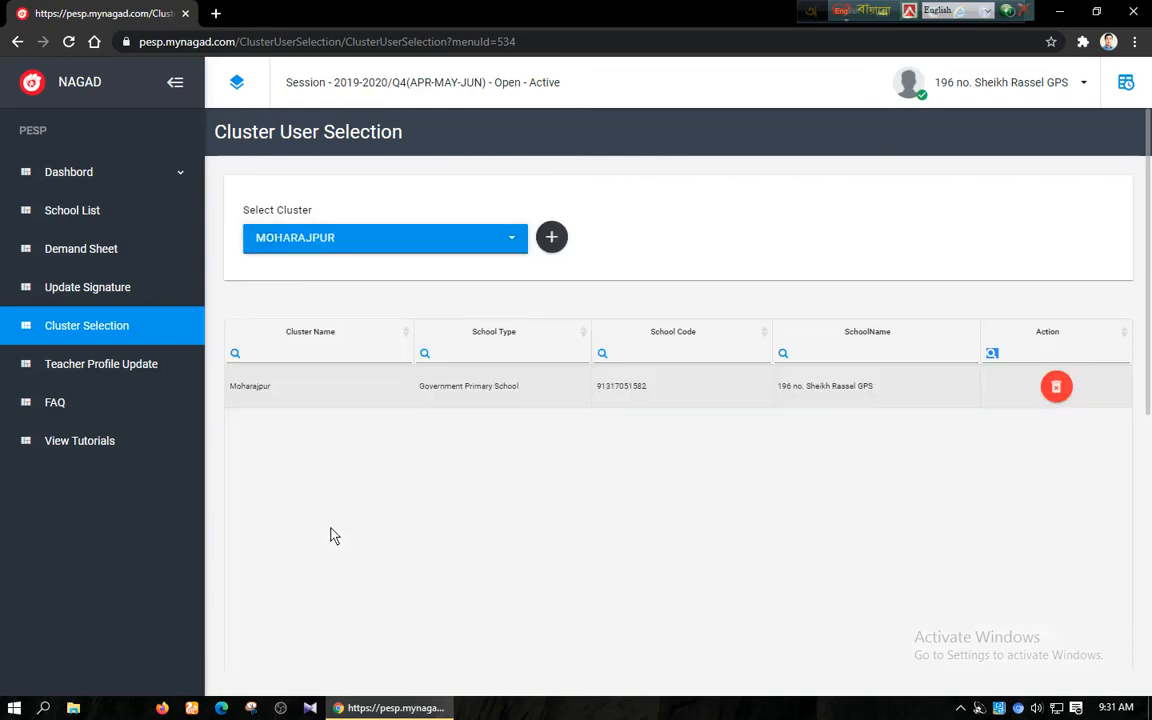
click(552, 240)
click(505, 405)
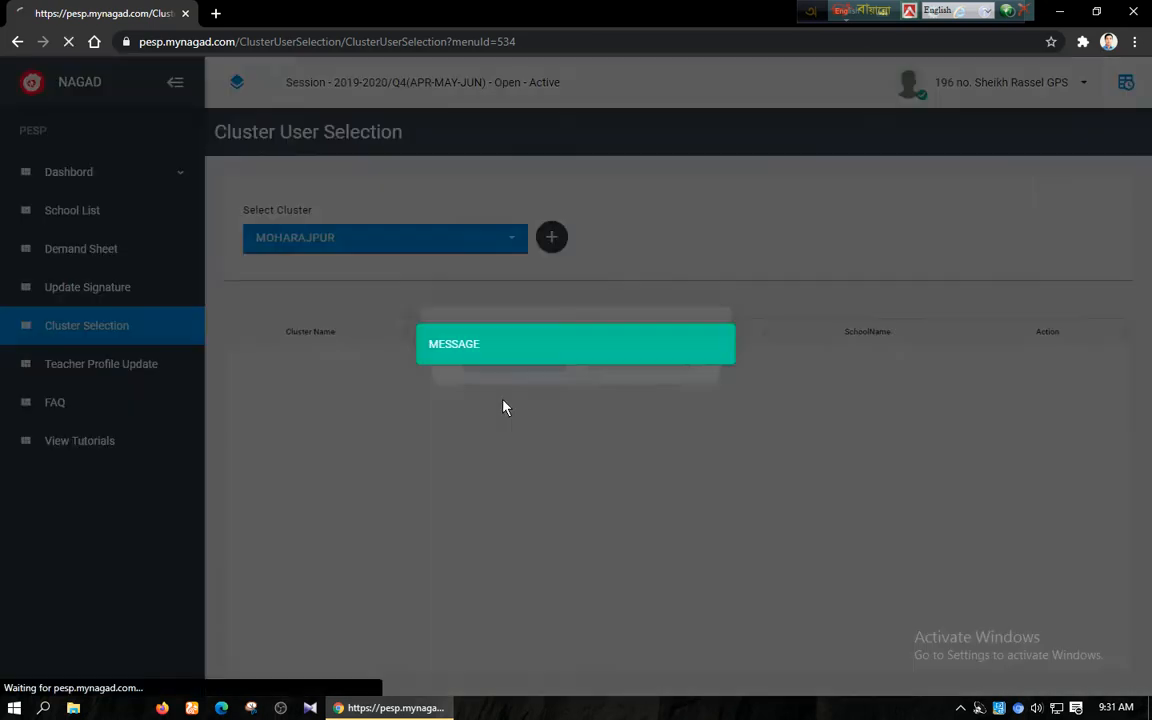
click(676, 410)
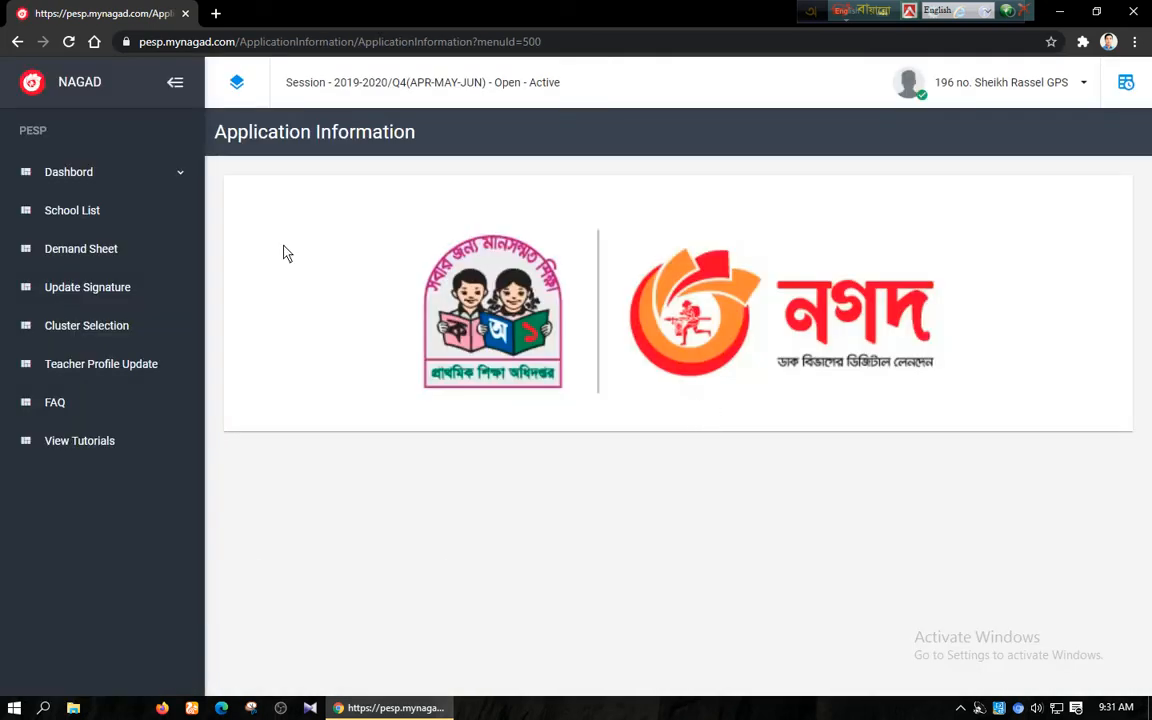
Reopen the school's stipend demand from the school list and submit it for verification
click(86, 211)
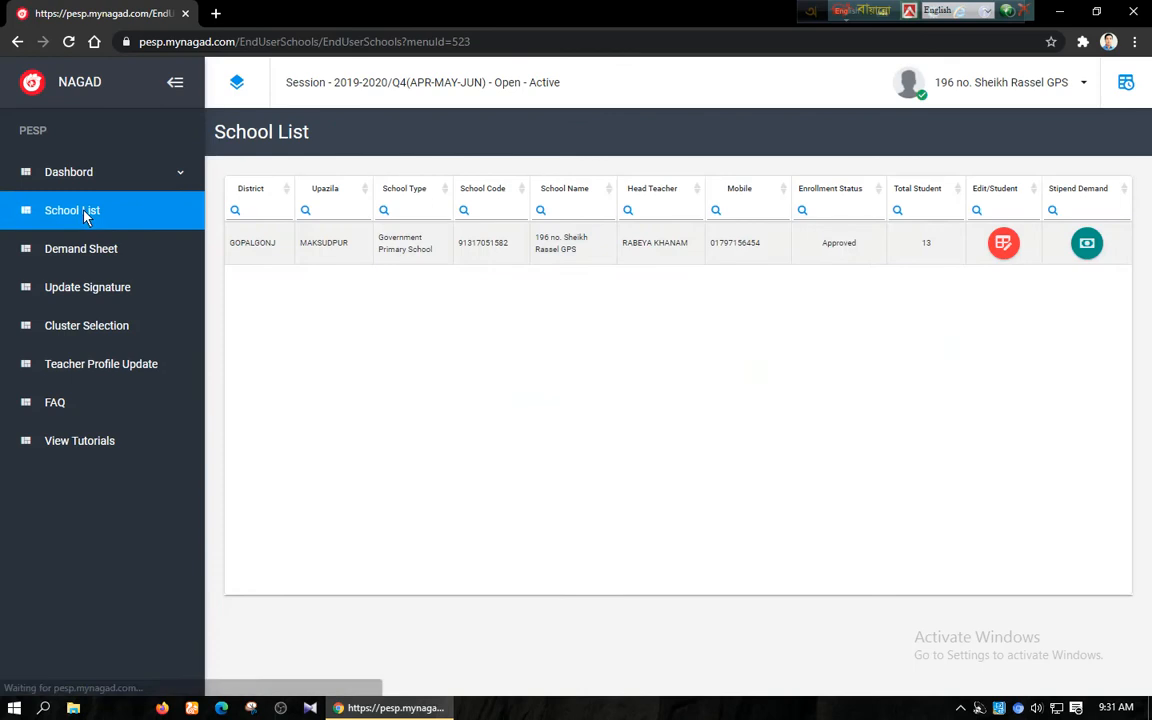
click(1087, 243)
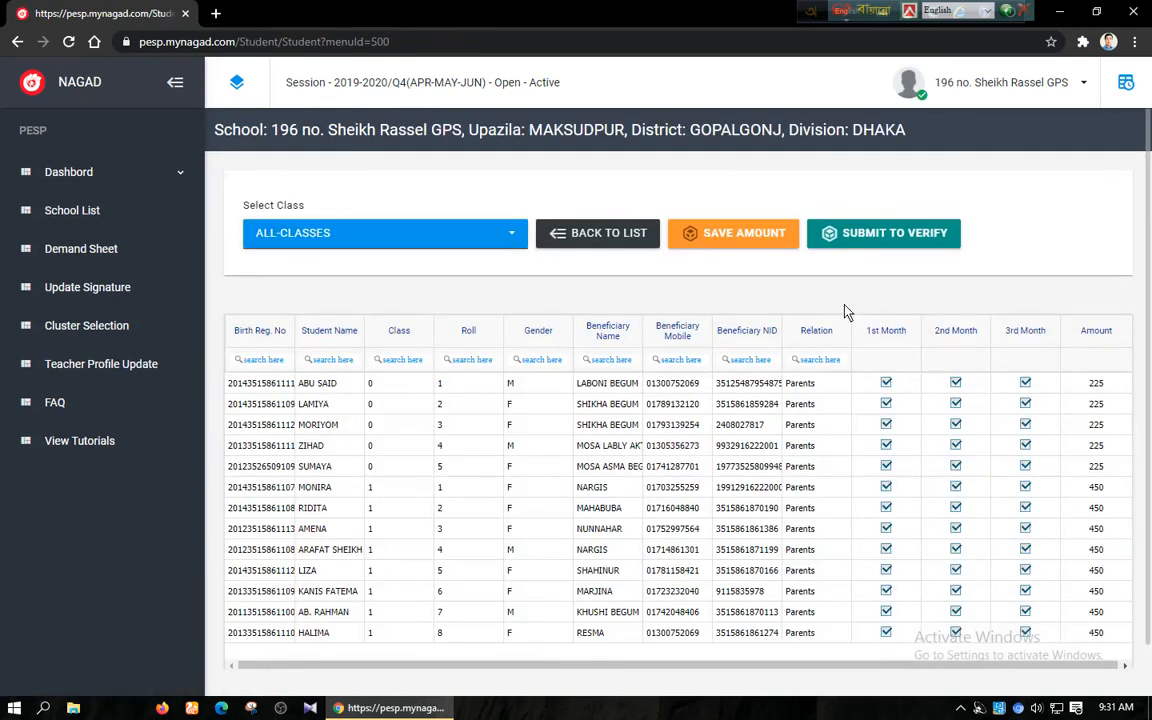
click(885, 236)
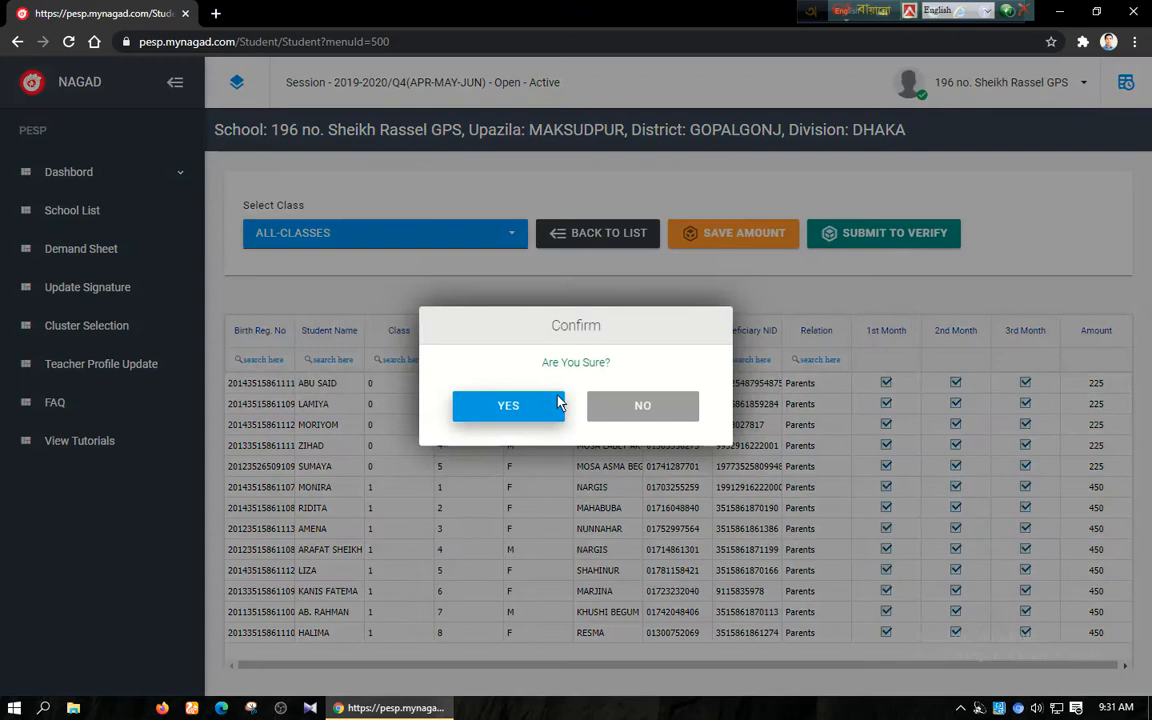
click(535, 408)
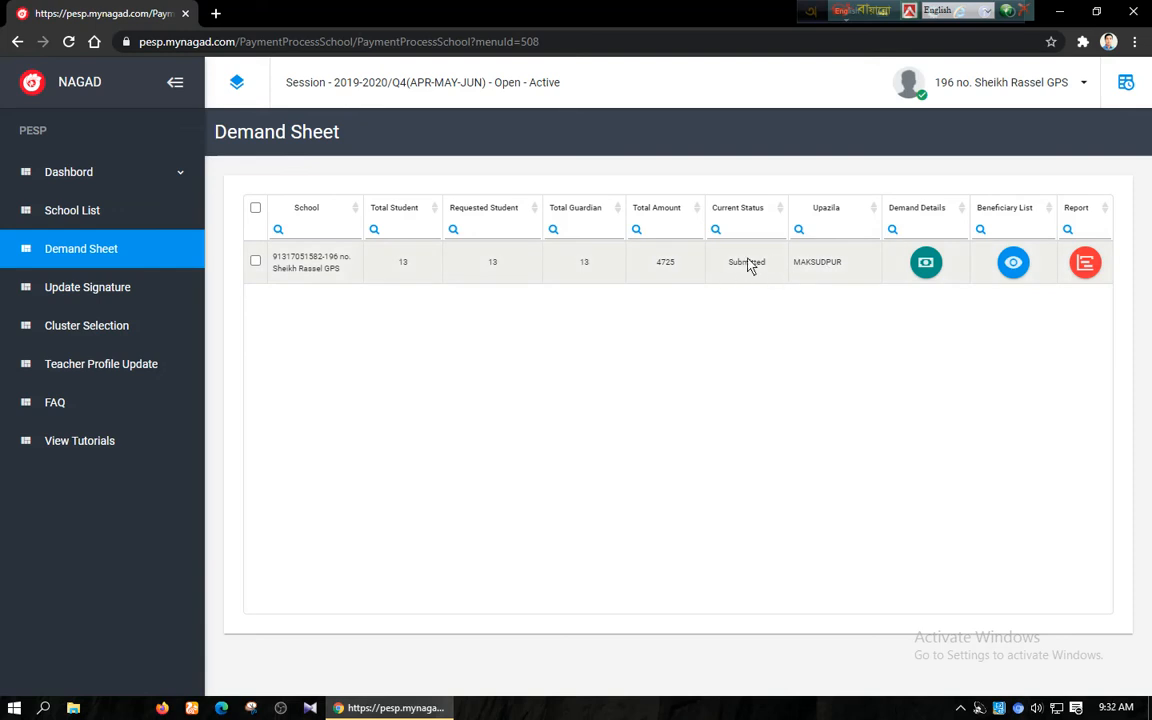
Open the submitted demand's report from the demand sheet and examine its payment details and current status
click(1086, 263)
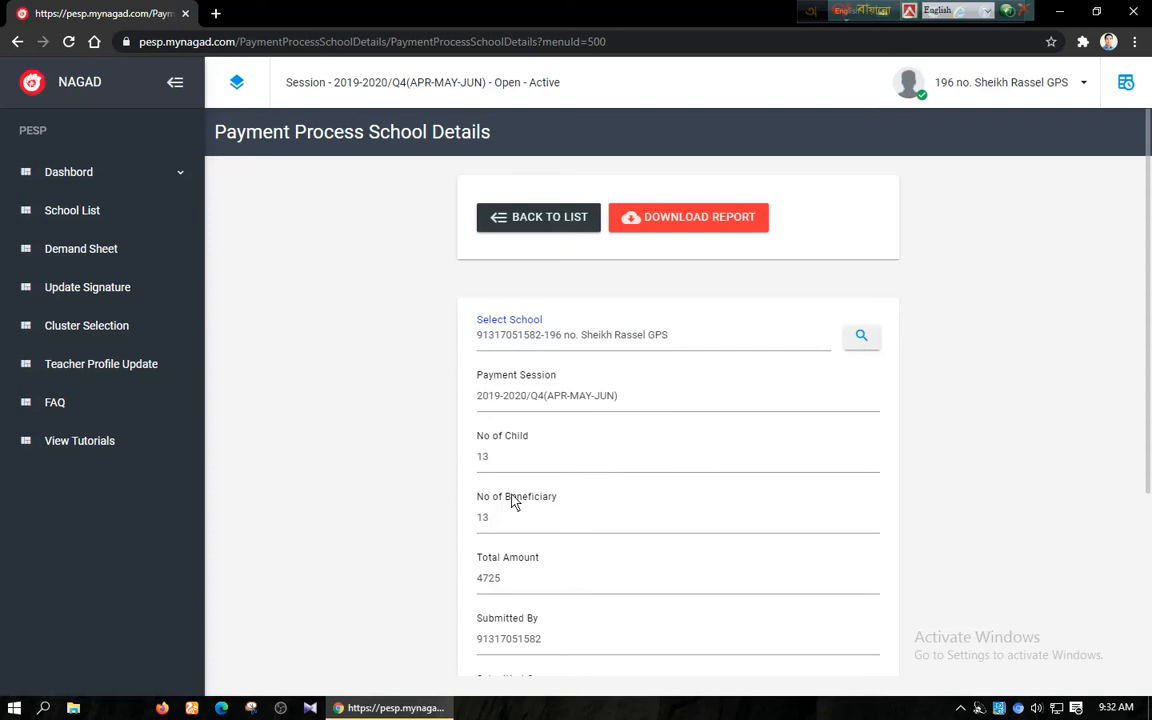
scroll(537, 507, down, 3)
scroll(537, 481, up, 3)
scroll(545, 525, down, 2)
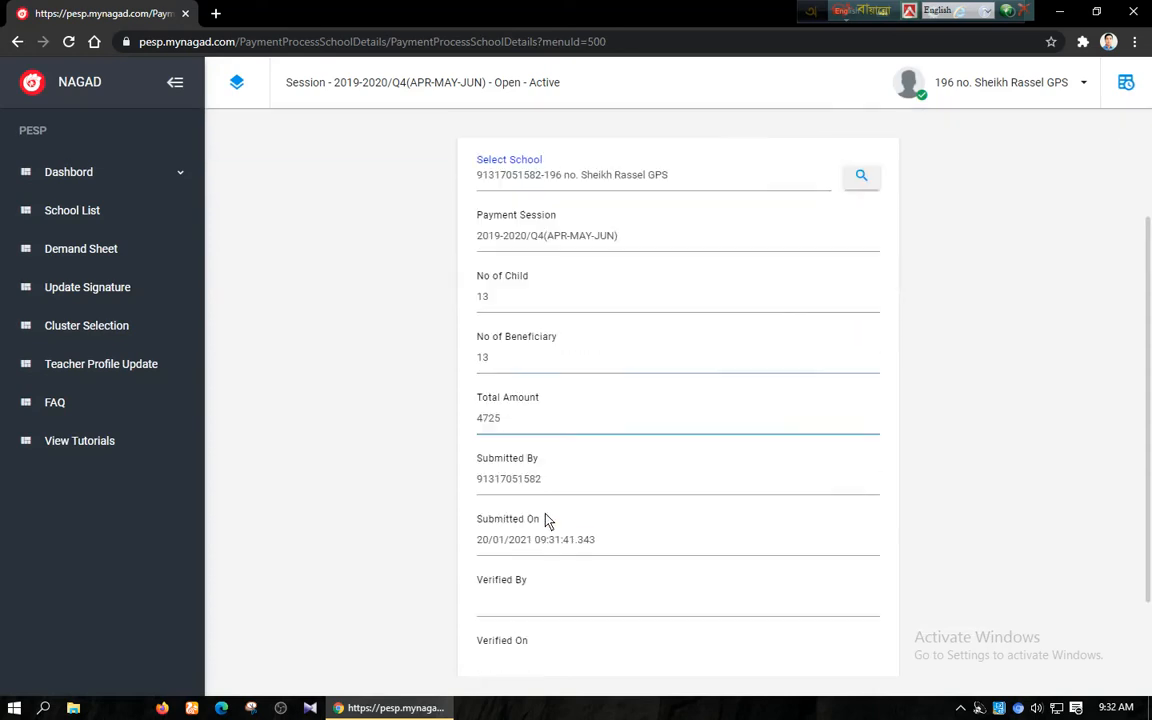
scroll(548, 521, down, 1)
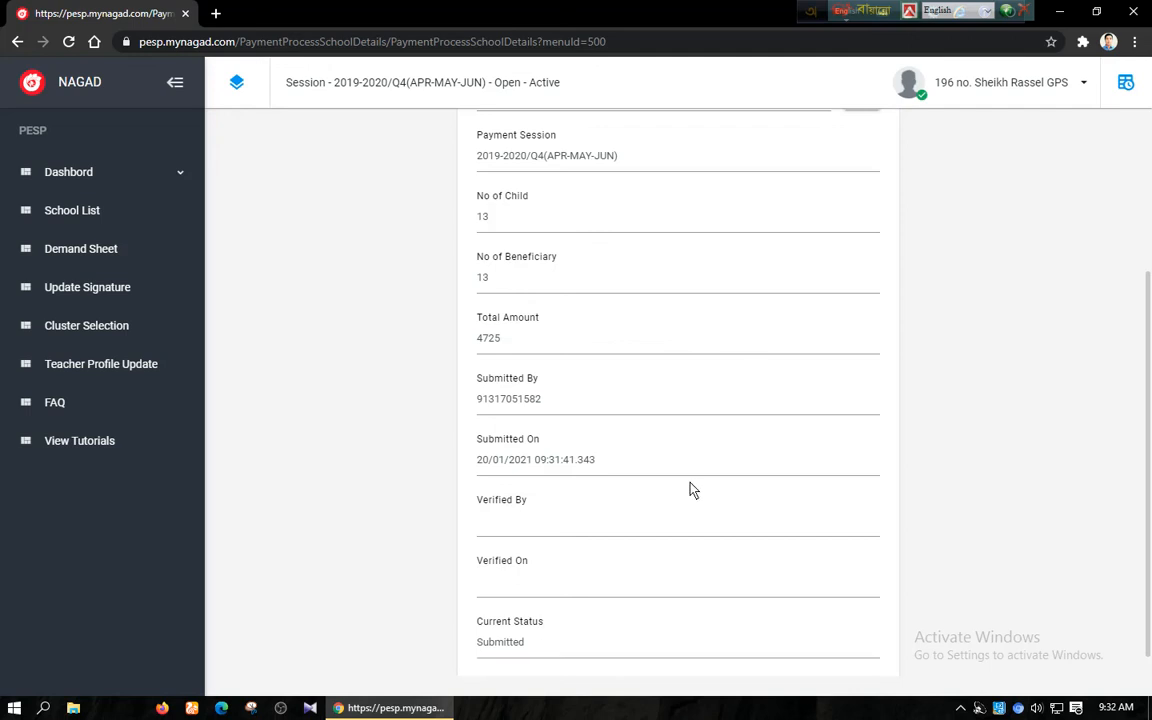
scroll(690, 490, up, 3)
Log in to the stipend portal in a new browser tab with the Moharajpur cluster account's saved username and password
click(215, 13)
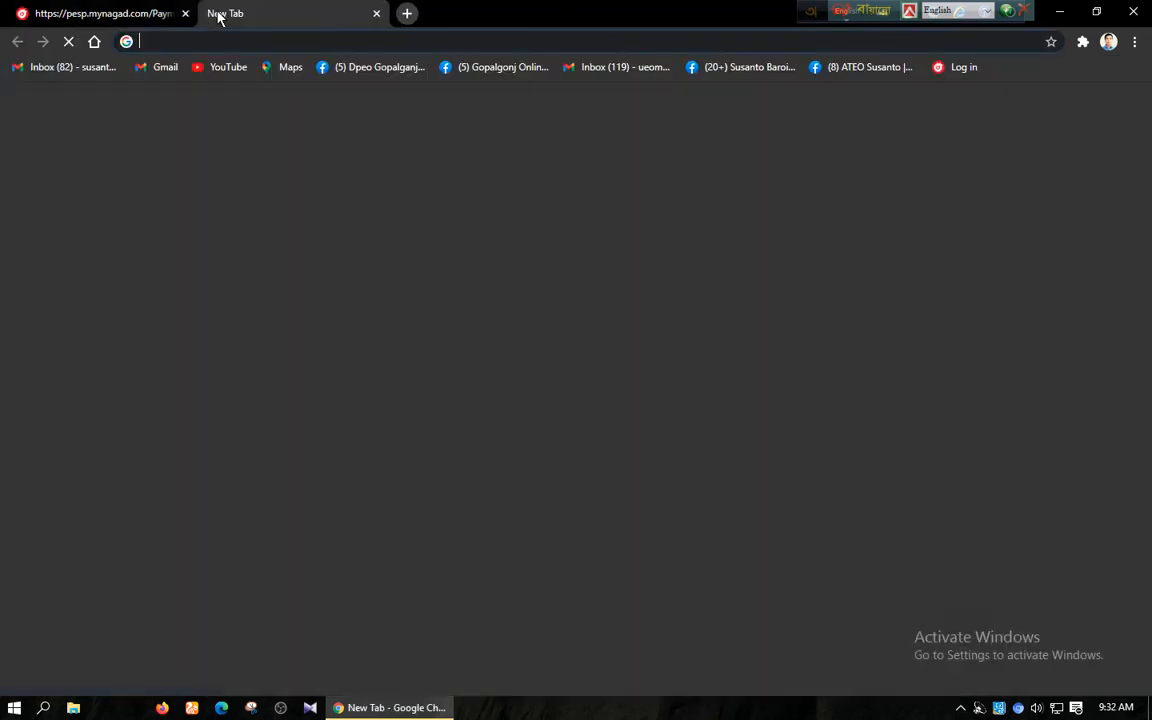
click(965, 67)
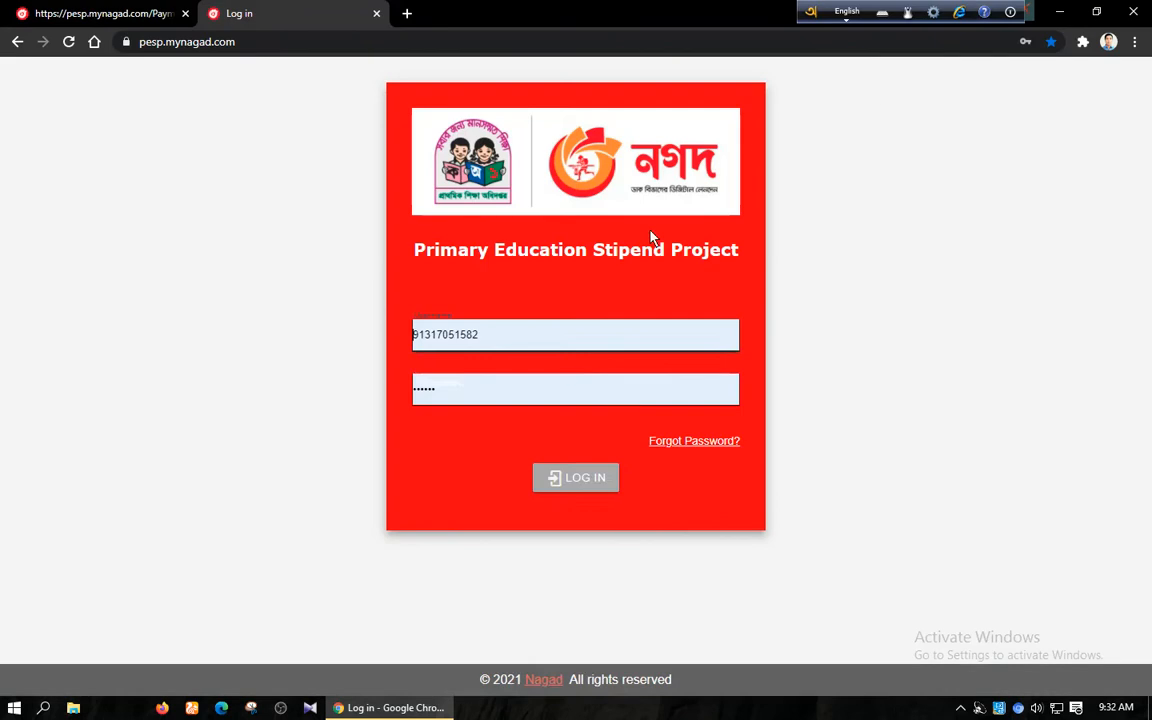
double_click(527, 339)
click(494, 478)
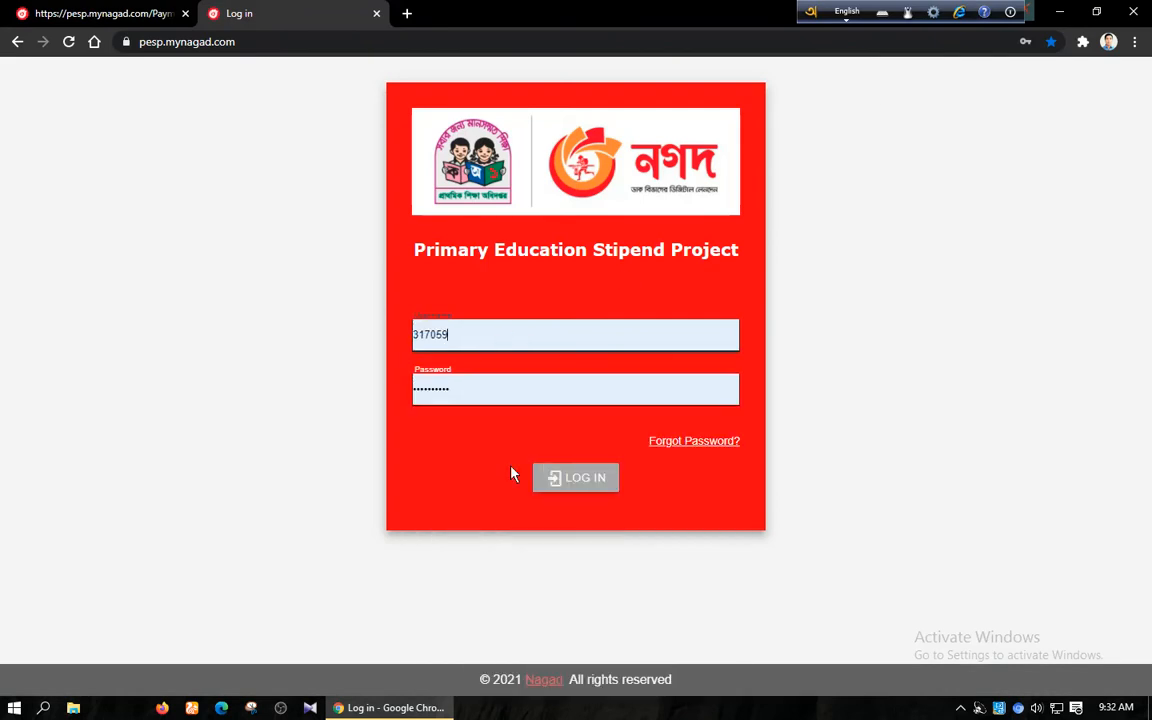
click(563, 478)
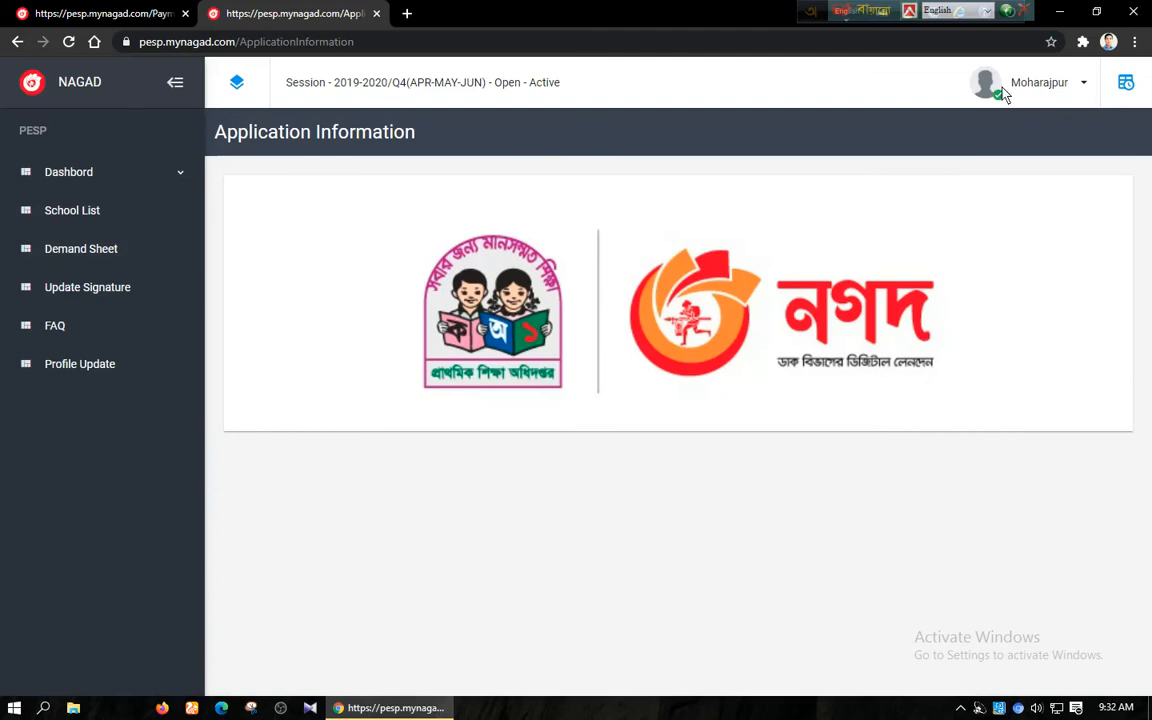
Check the cluster's school list and open the demand details of 196 no. Sheikh Rassel GPS from the demand sheet to review its students
click(65, 224)
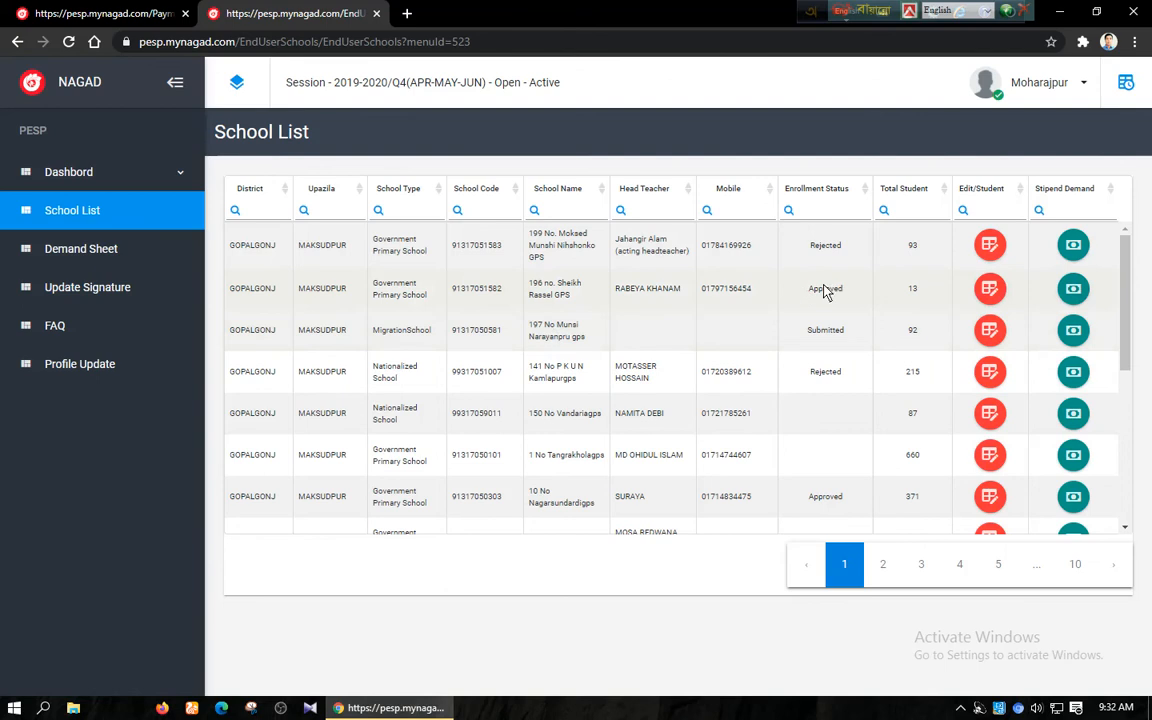
click(72, 249)
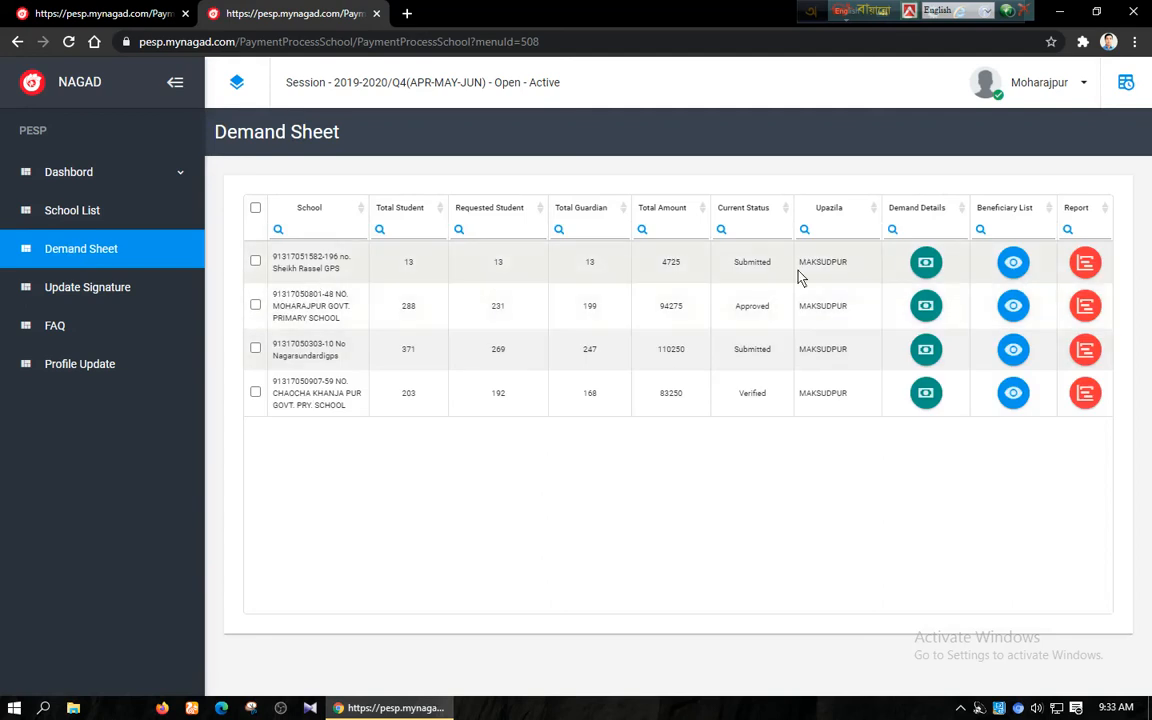
click(925, 265)
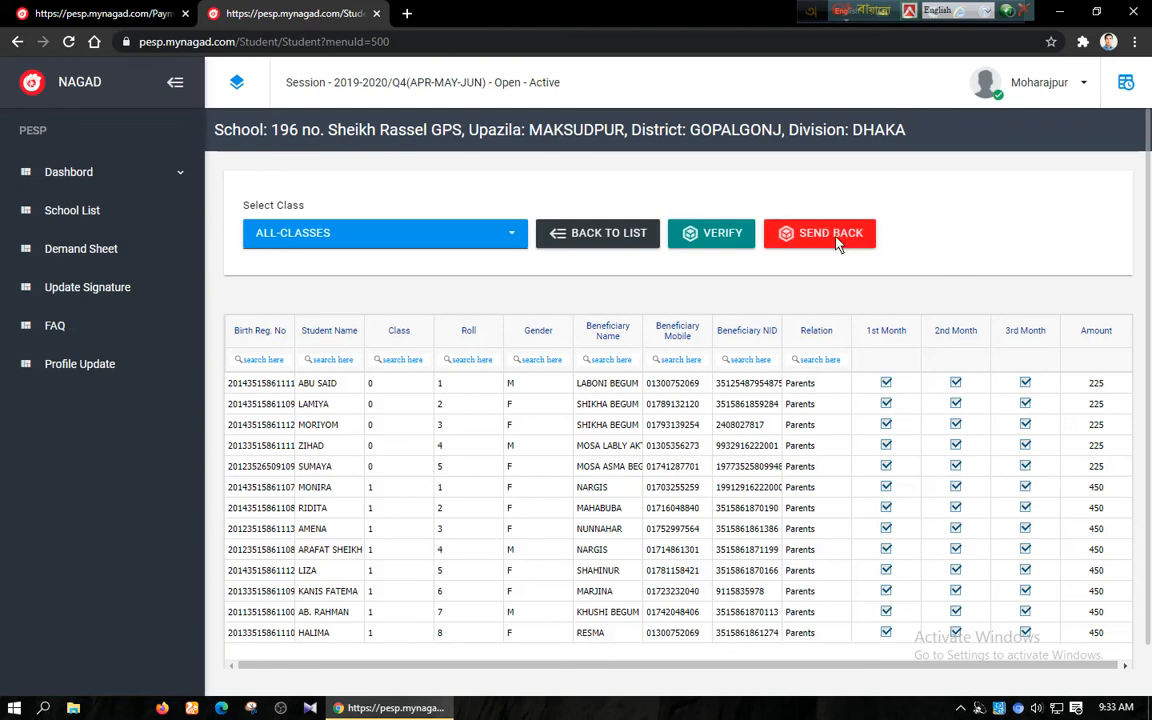
scroll(768, 306, down, 1)
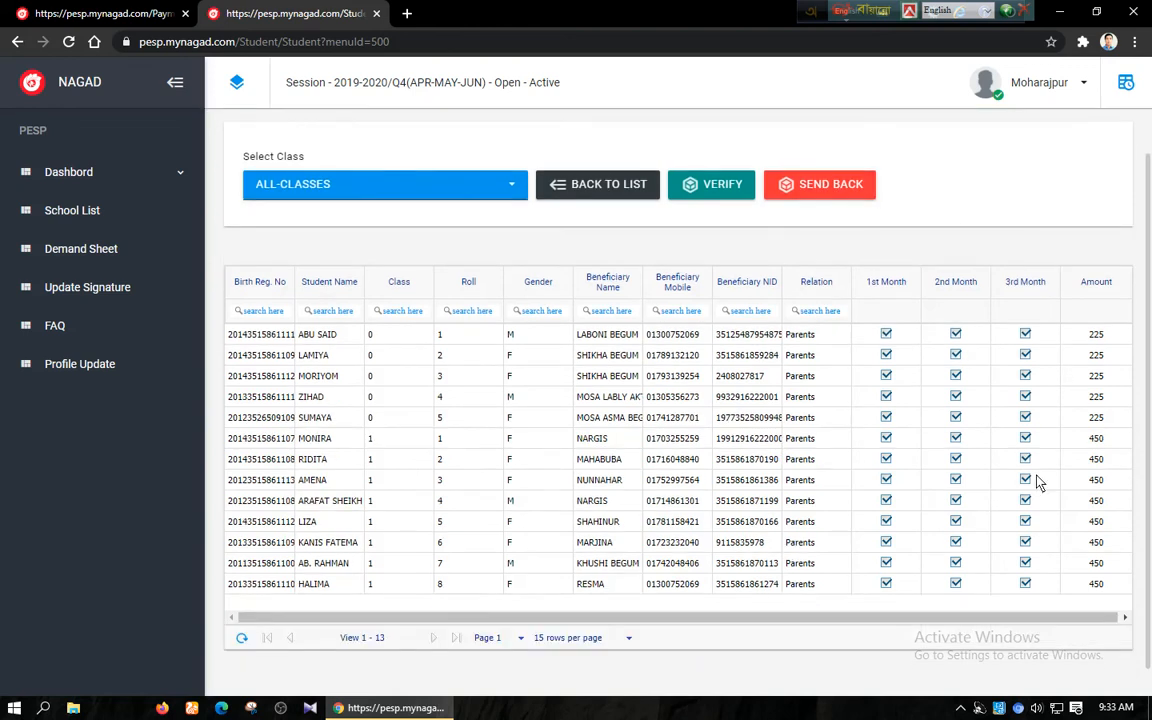
scroll(1040, 483, up, 1)
View the send-back remarks form without submitting it, and verify the demand of 196 no. Sheikh Rassel GPS with confirmation
click(822, 232)
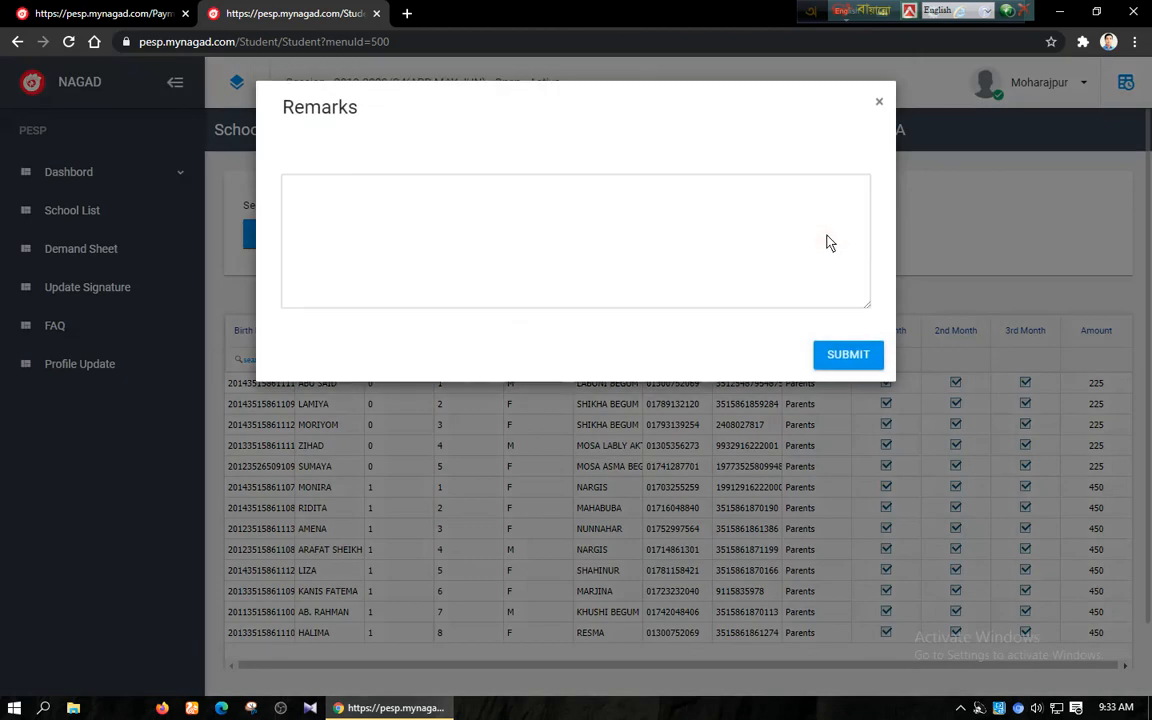
click(877, 105)
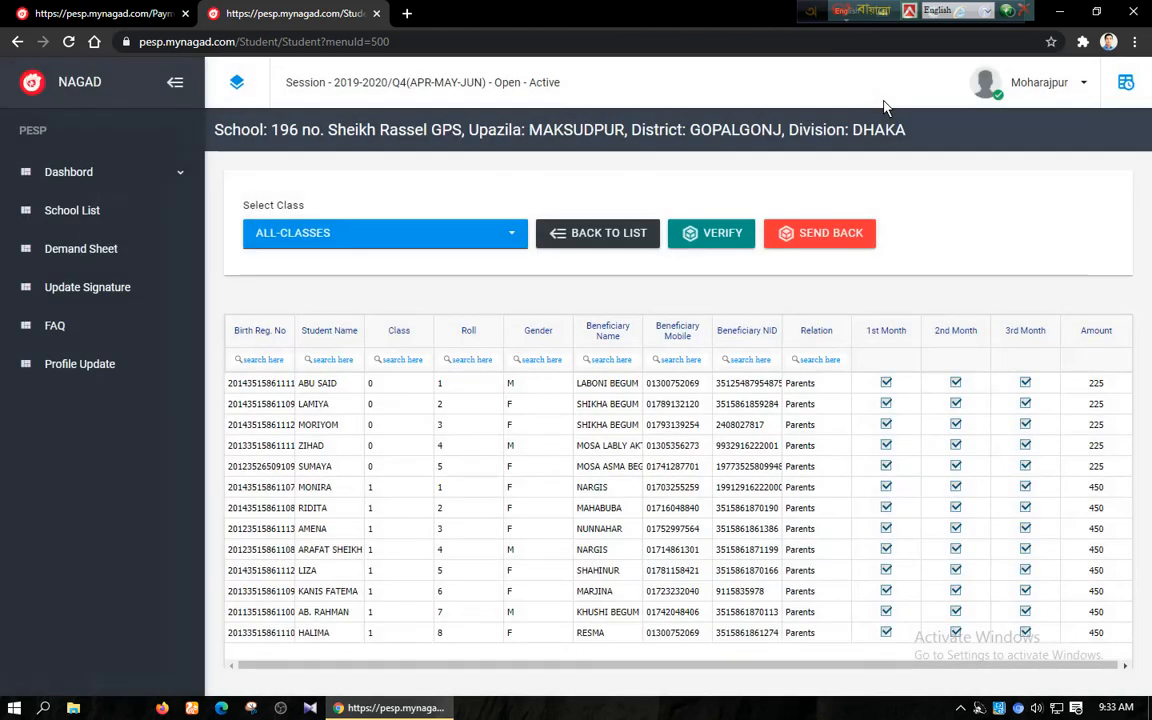
click(713, 245)
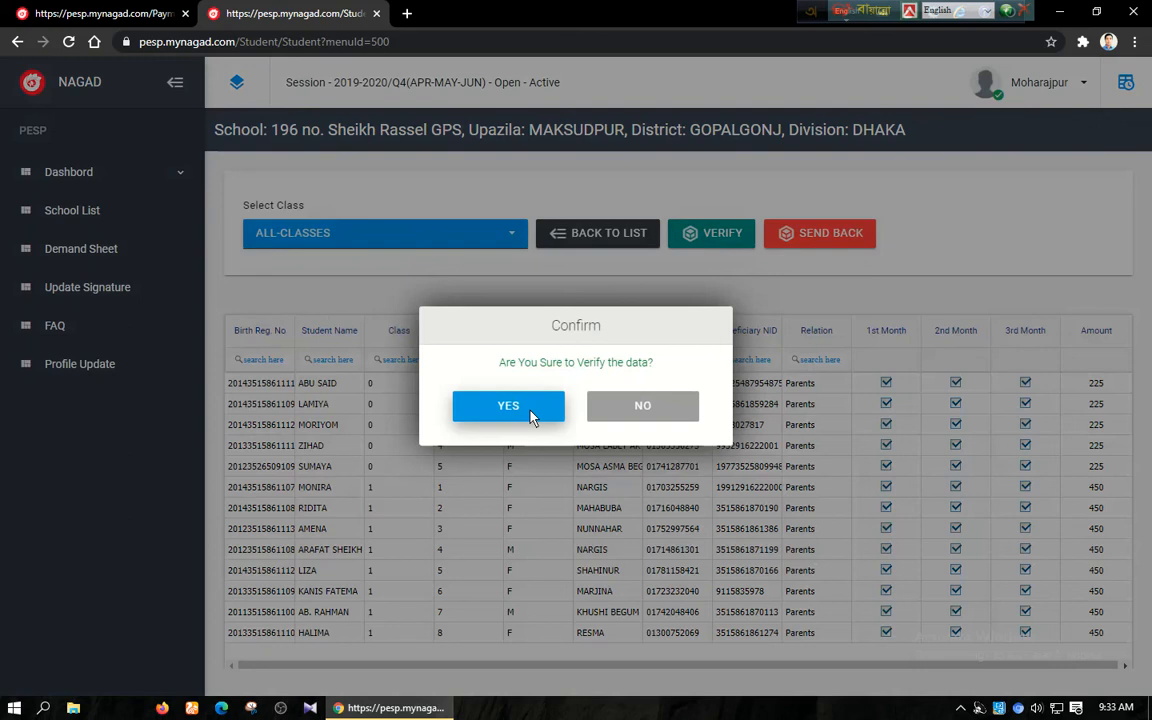
click(531, 412)
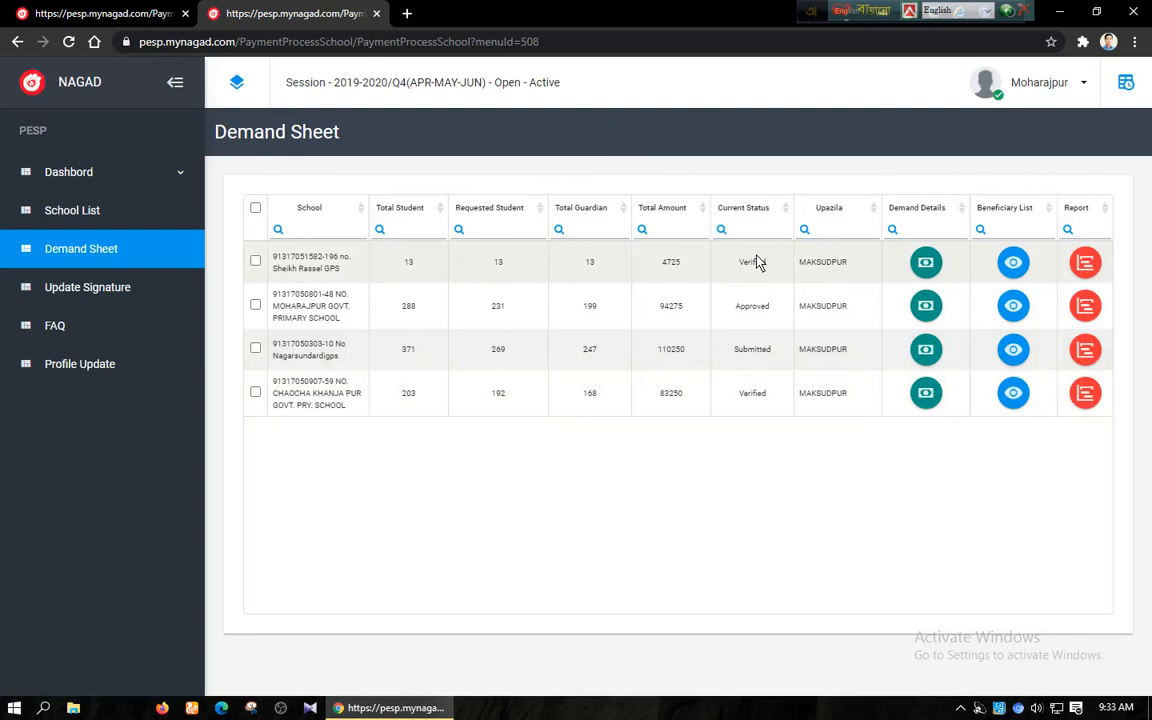
Log in to the stipend portal in another new browser tab with the Maksudpur upazila account's saved username and password
click(409, 14)
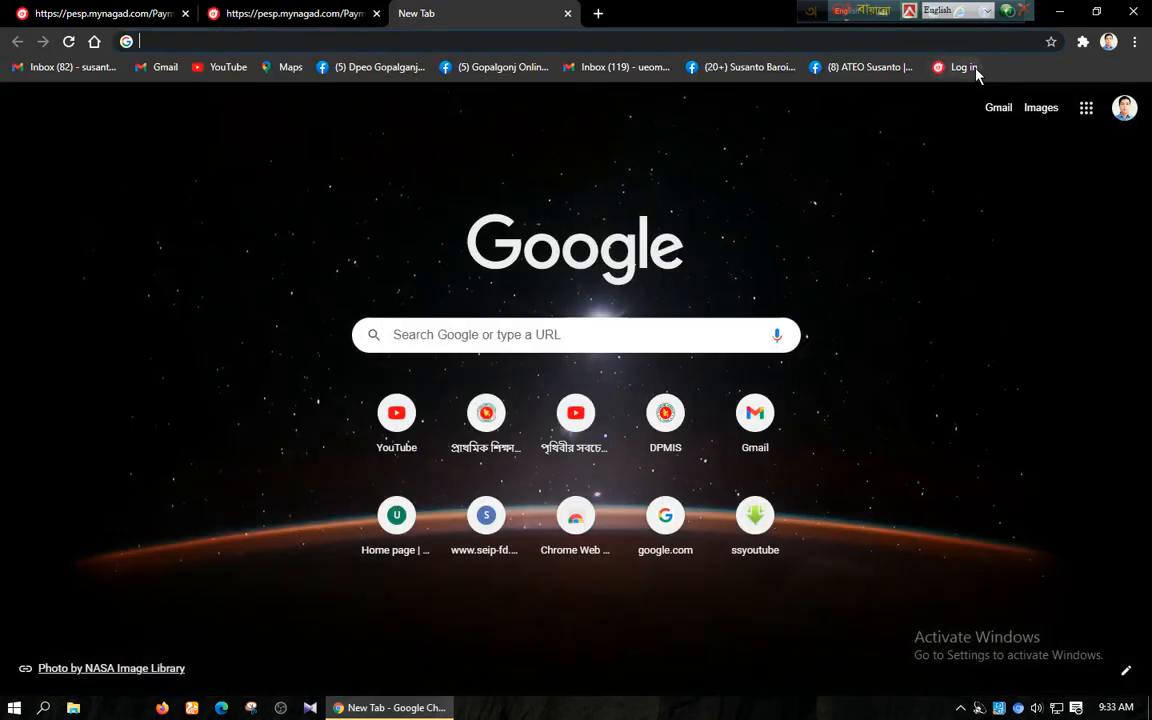
click(964, 67)
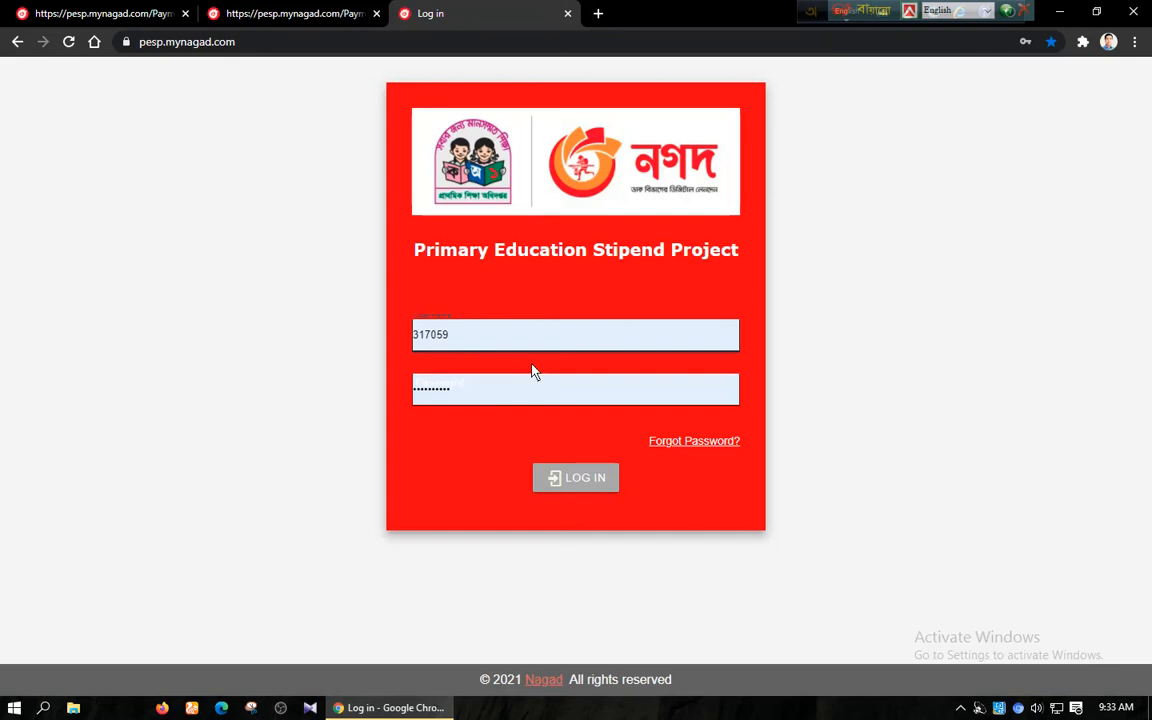
click(507, 345)
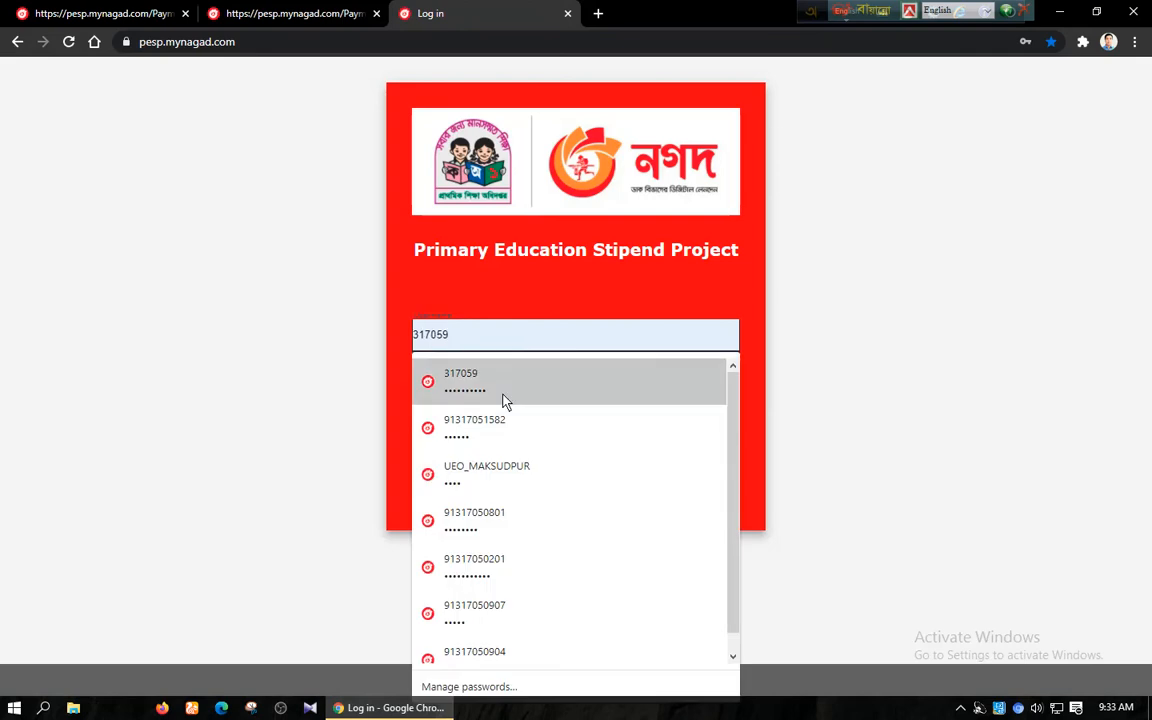
click(507, 478)
click(558, 479)
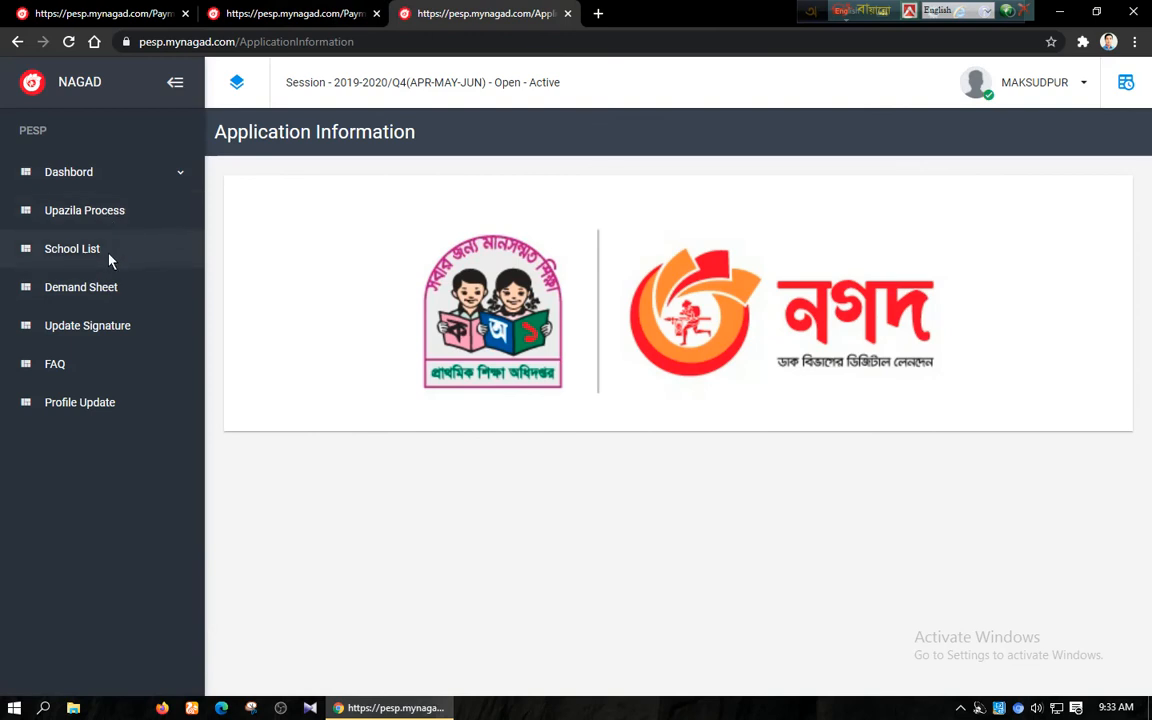
Open the demand details of 196 no. Sheikh Rassel GPS from the upazila's demand sheet and view the send-back remarks form without submitting it
click(110, 287)
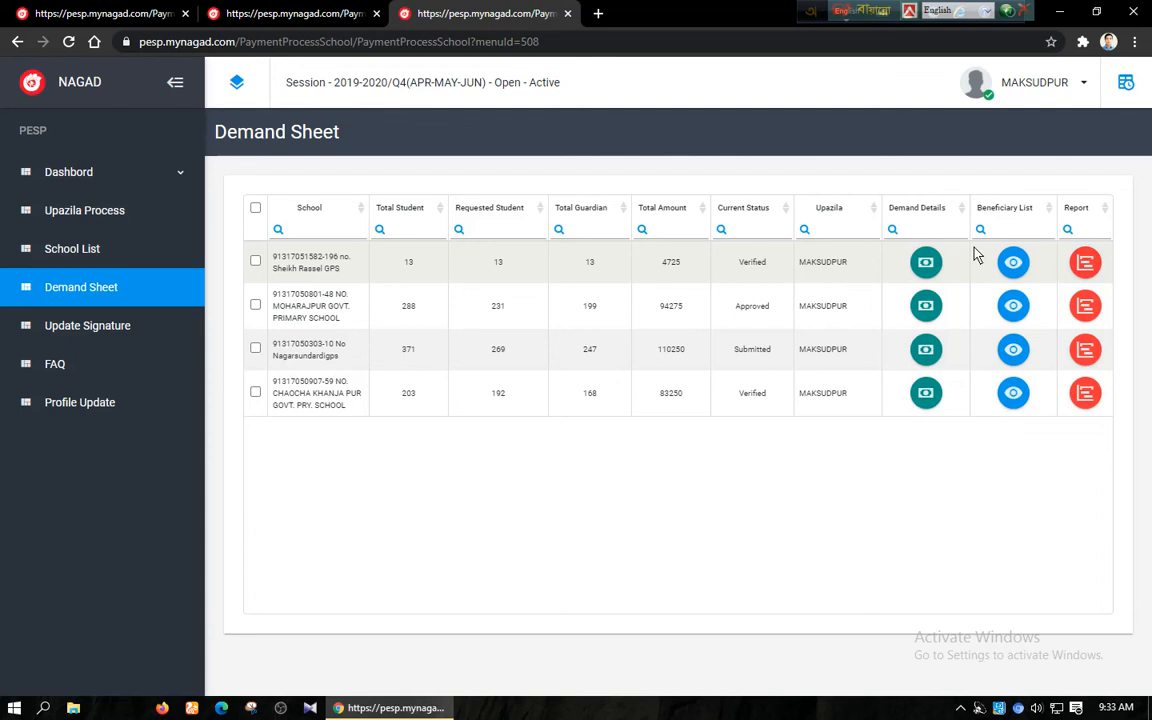
click(926, 262)
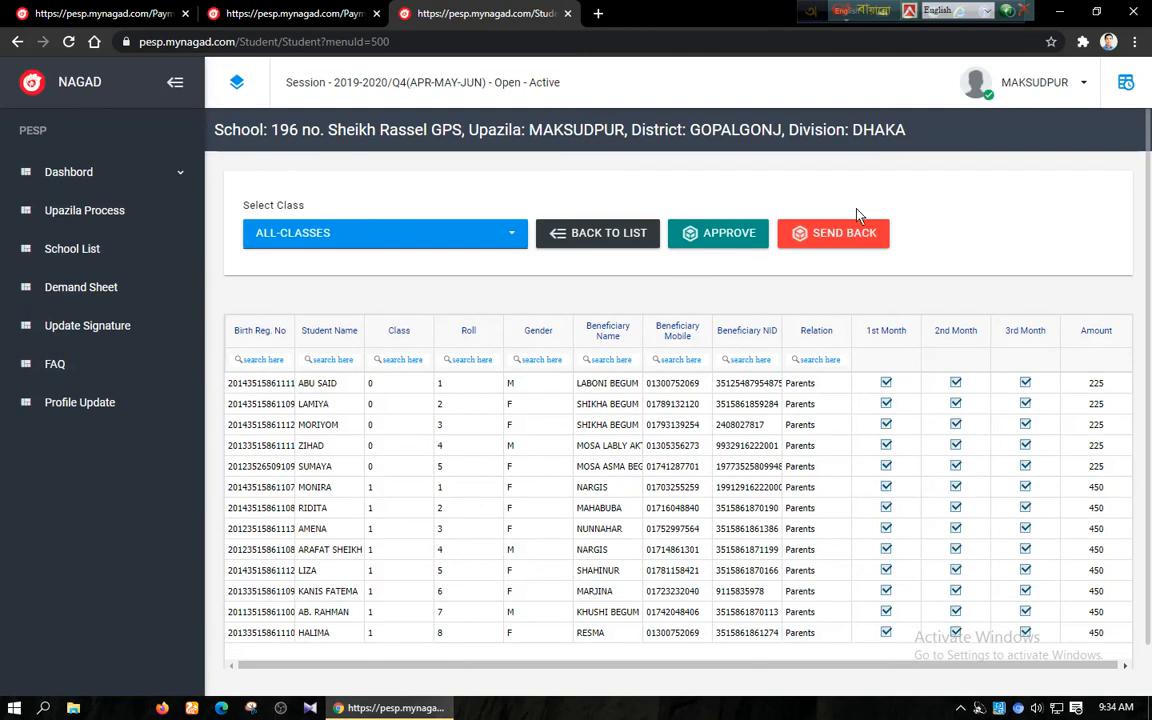
click(842, 240)
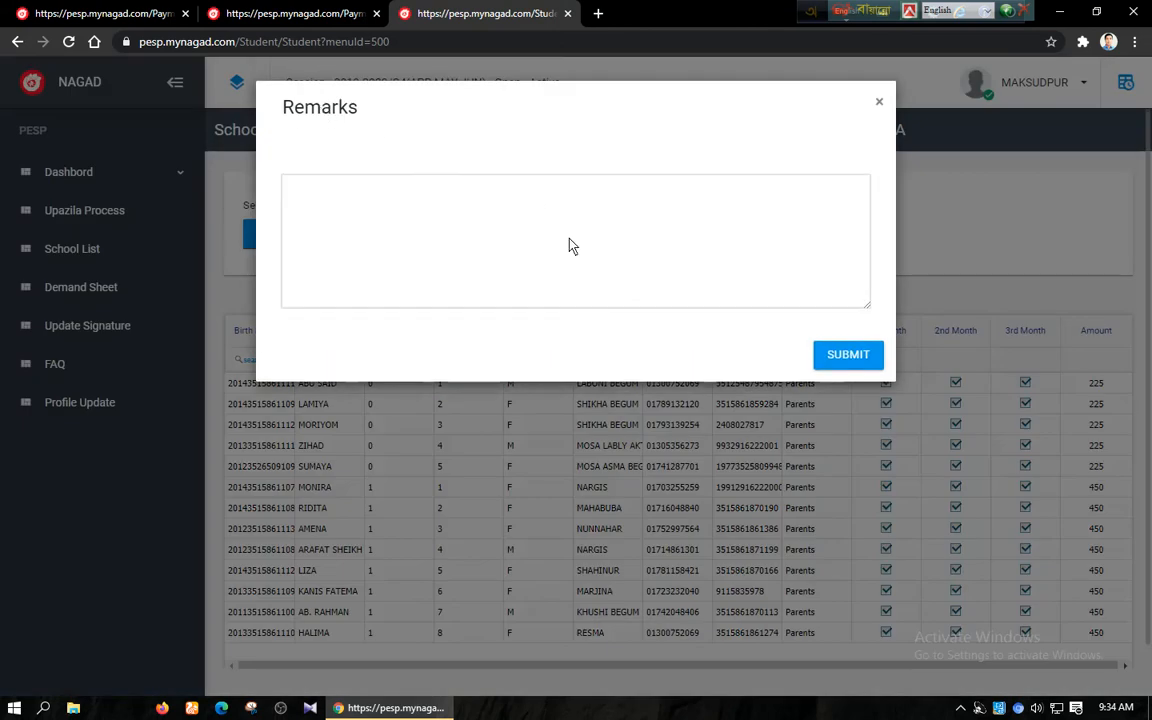
click(879, 104)
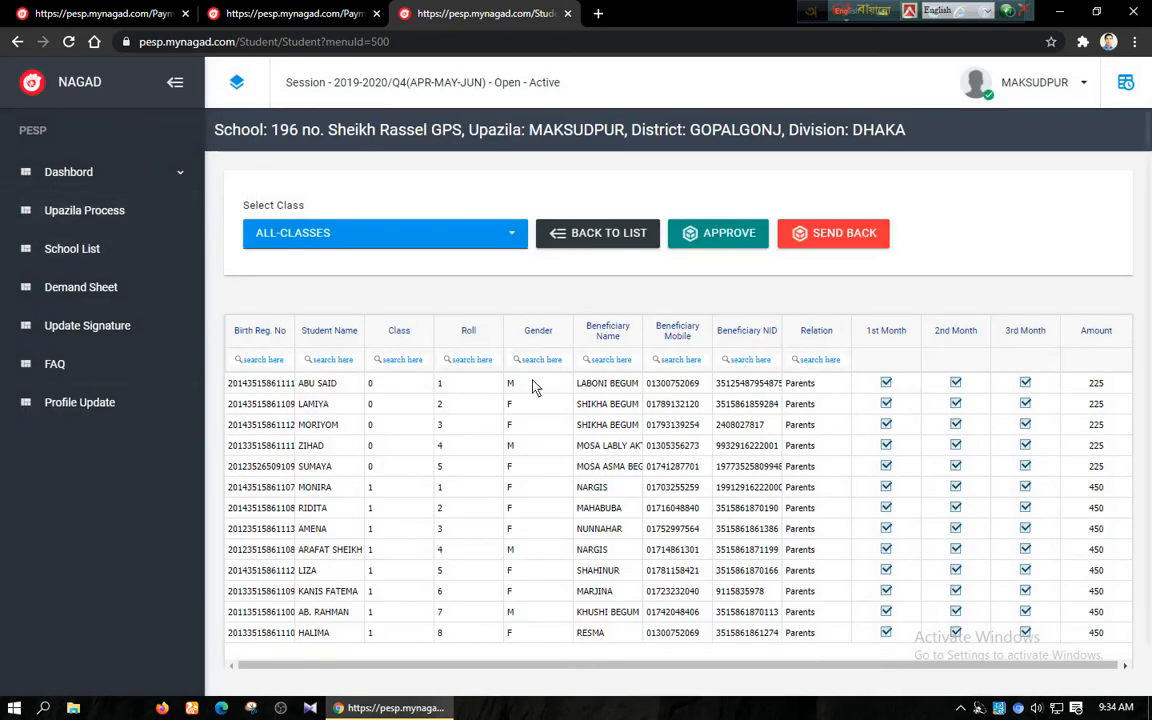
Review the students' monthly stipend entries for all classes and approve the school's demand with confirmation
scroll(745, 395, down, 1)
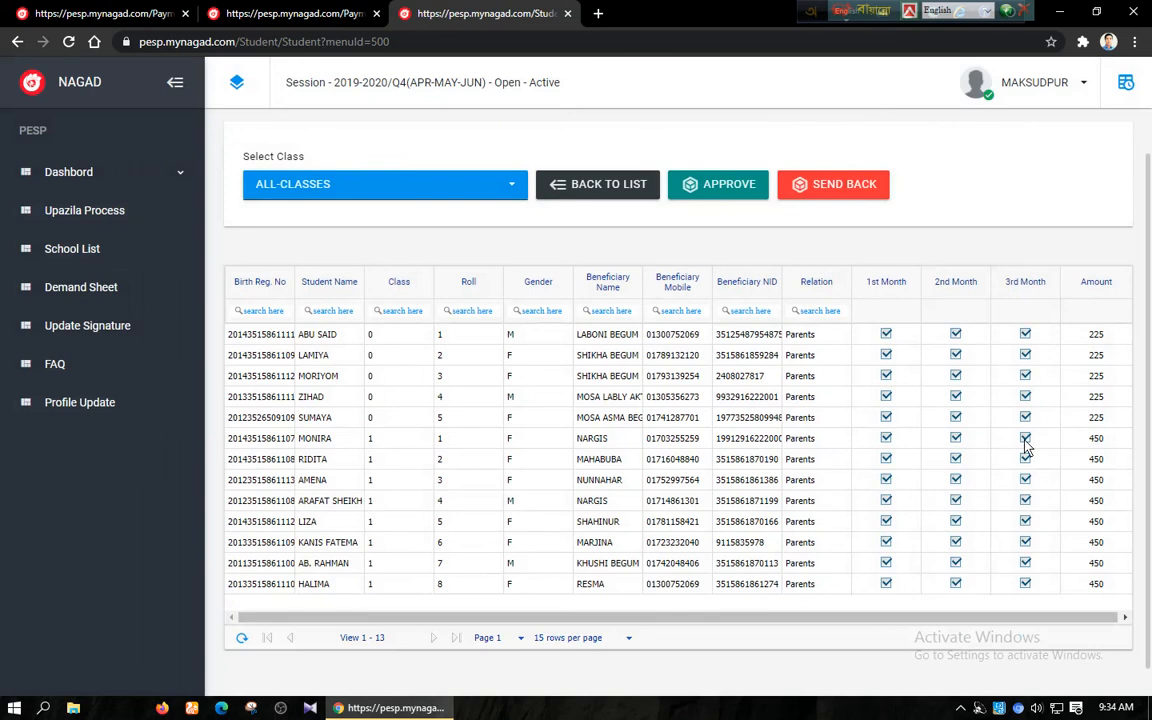
scroll(980, 370, up, 1)
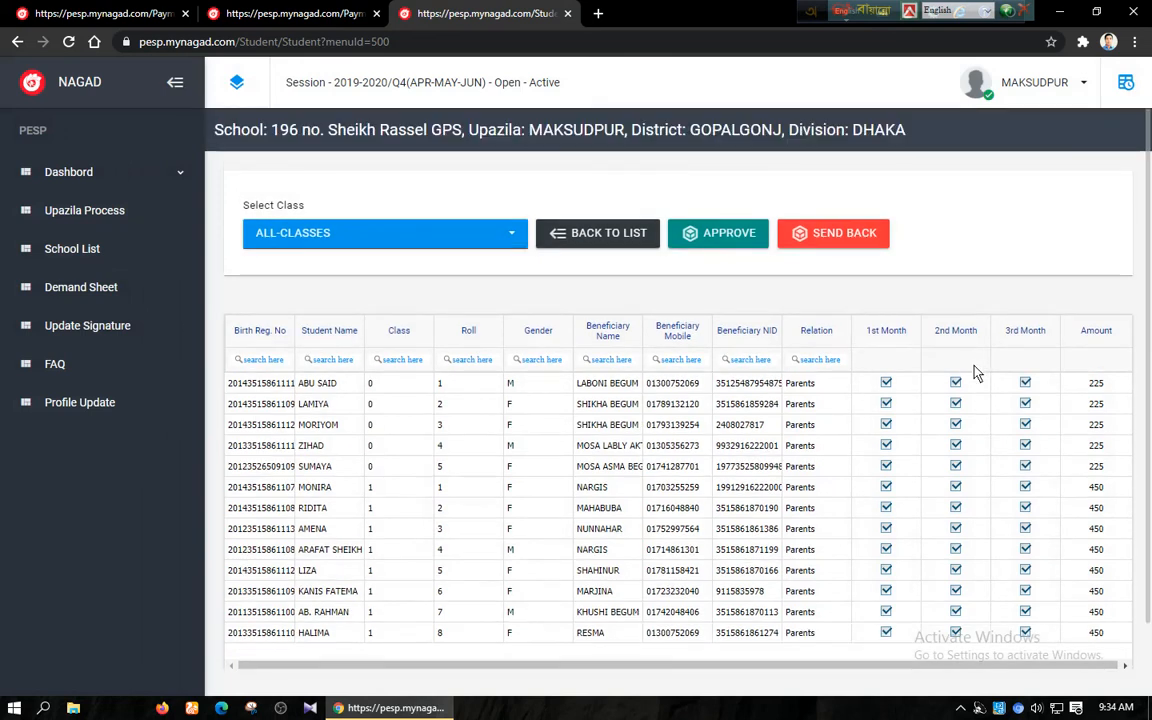
click(740, 234)
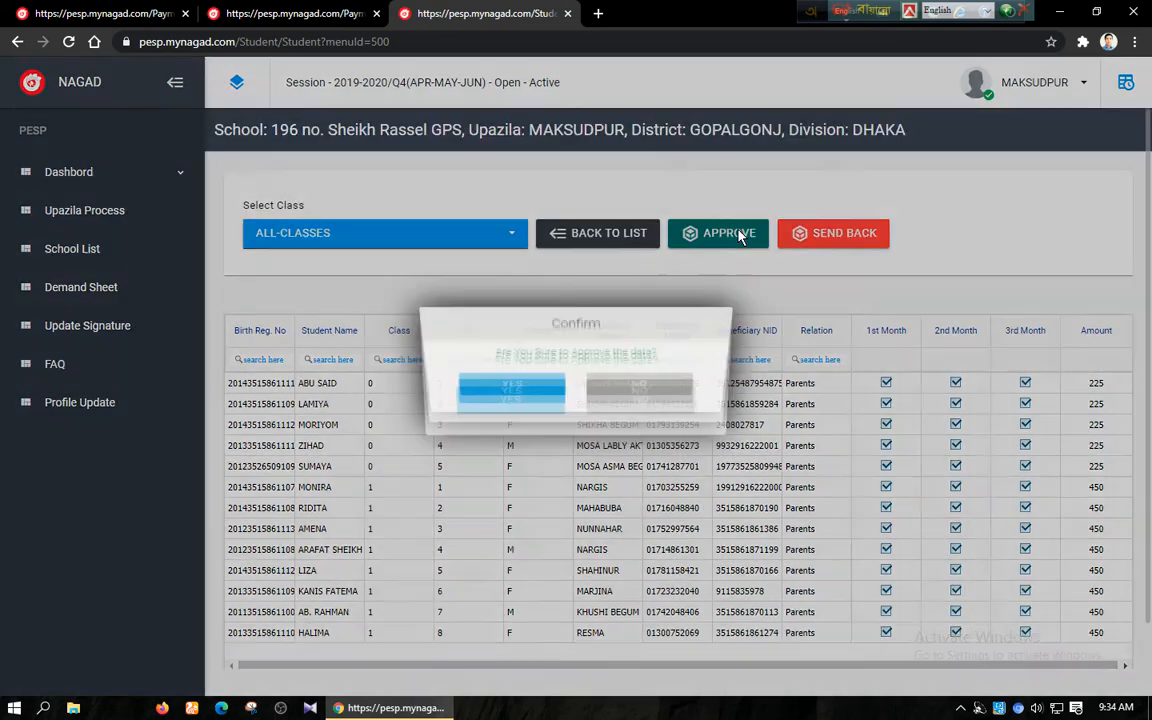
click(514, 417)
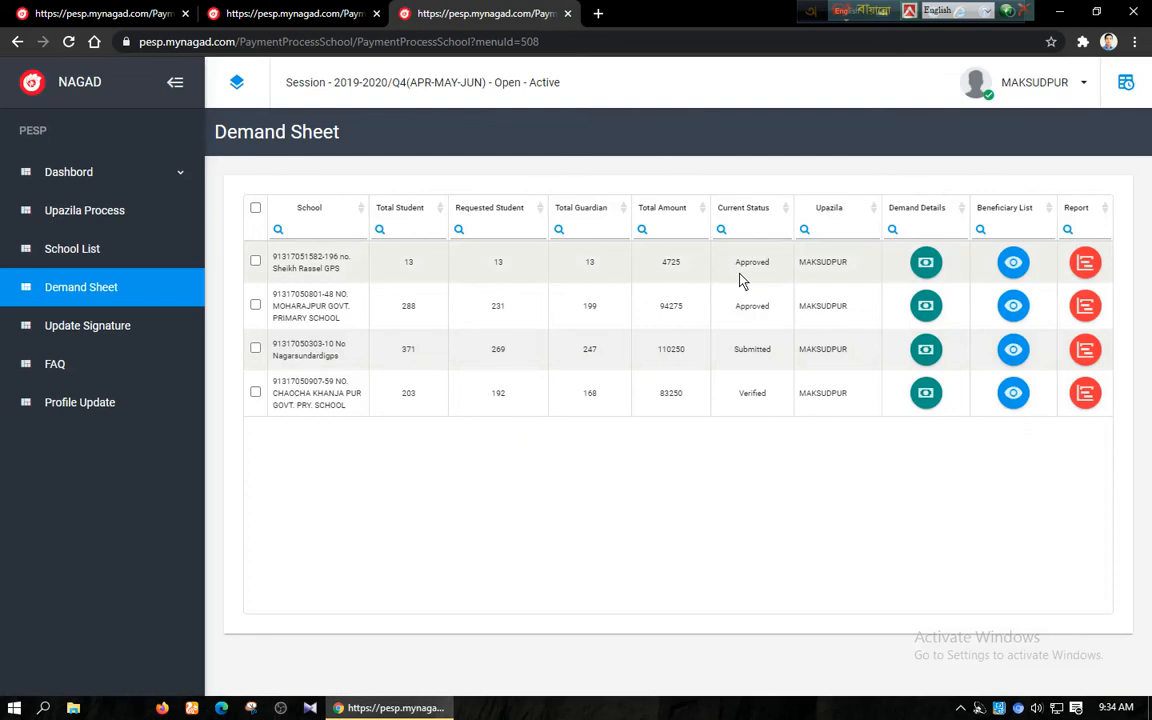
Open the report of 196 no. Sheikh Rassel GPS from the demand sheet and check its verifier, verification date and current status
click(1087, 262)
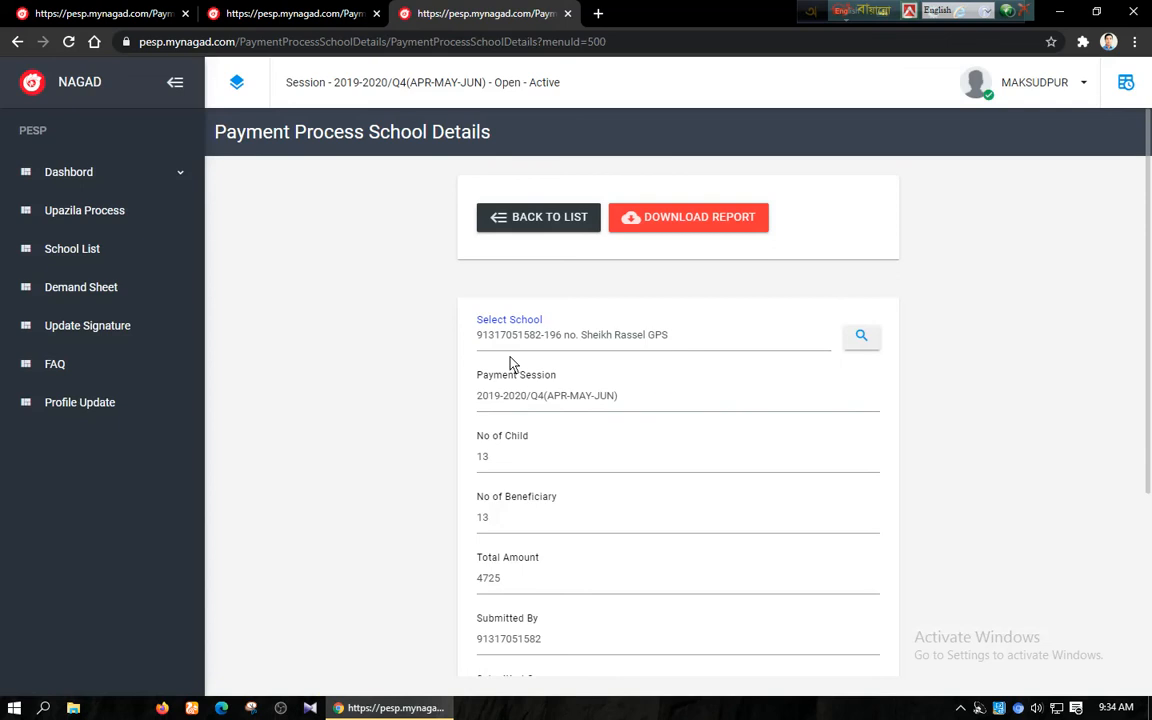
scroll(677, 412, down, 3)
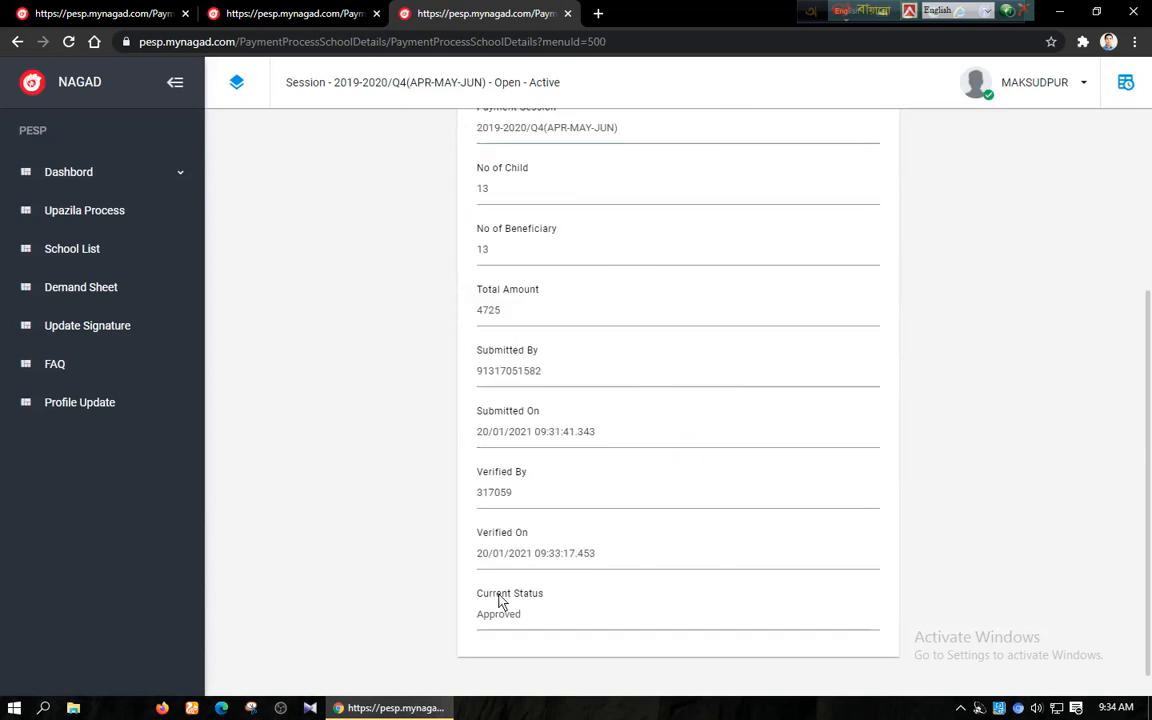
click(502, 558)
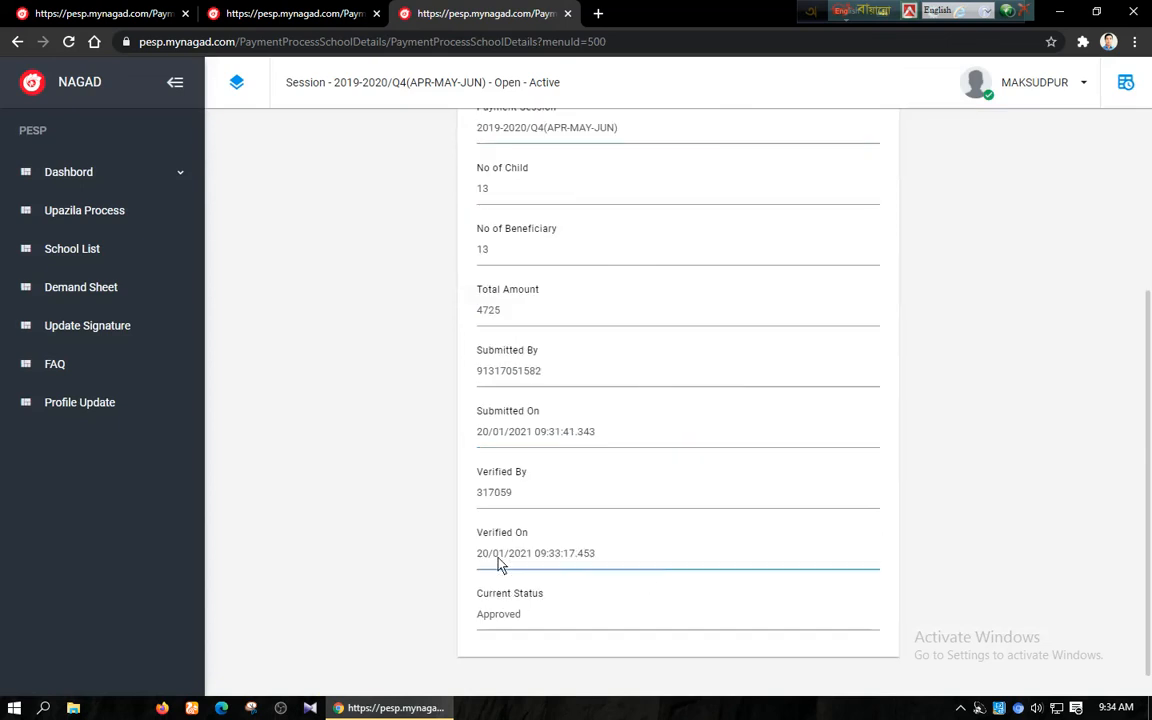
click(470, 497)
click(591, 560)
click(508, 614)
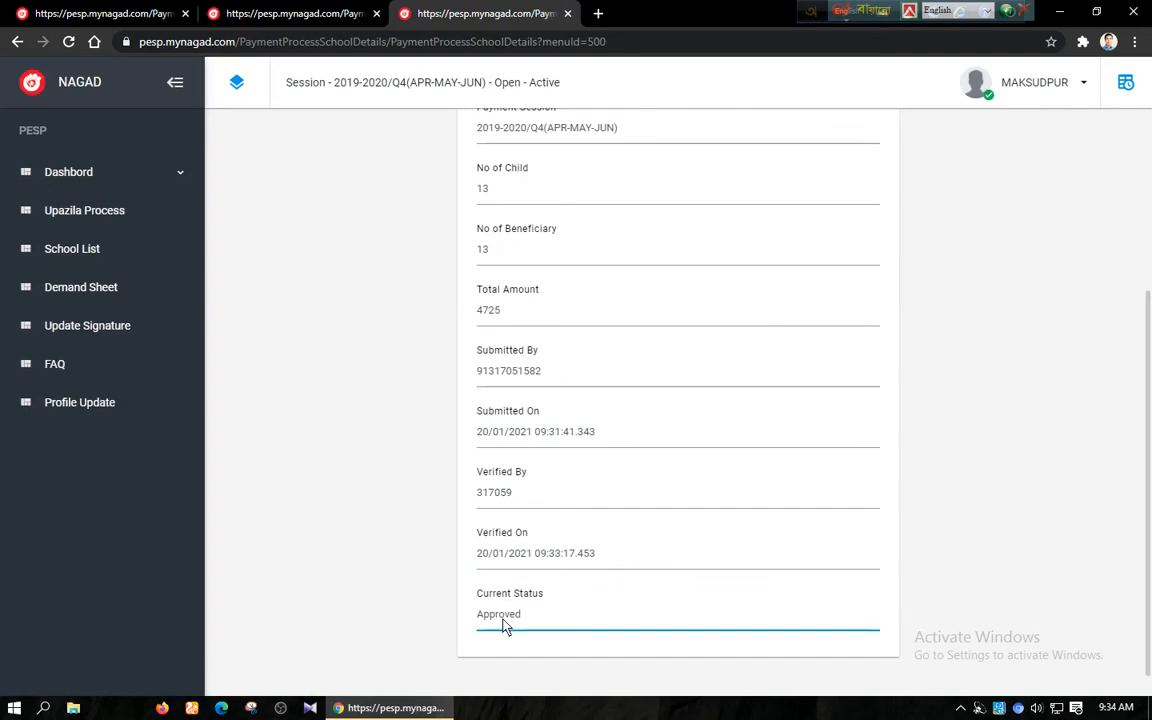
Log in to the stipend portal in a further browser tab with the 196 no. Sheikh Rassel GPS account's saved username and password
click(598, 13)
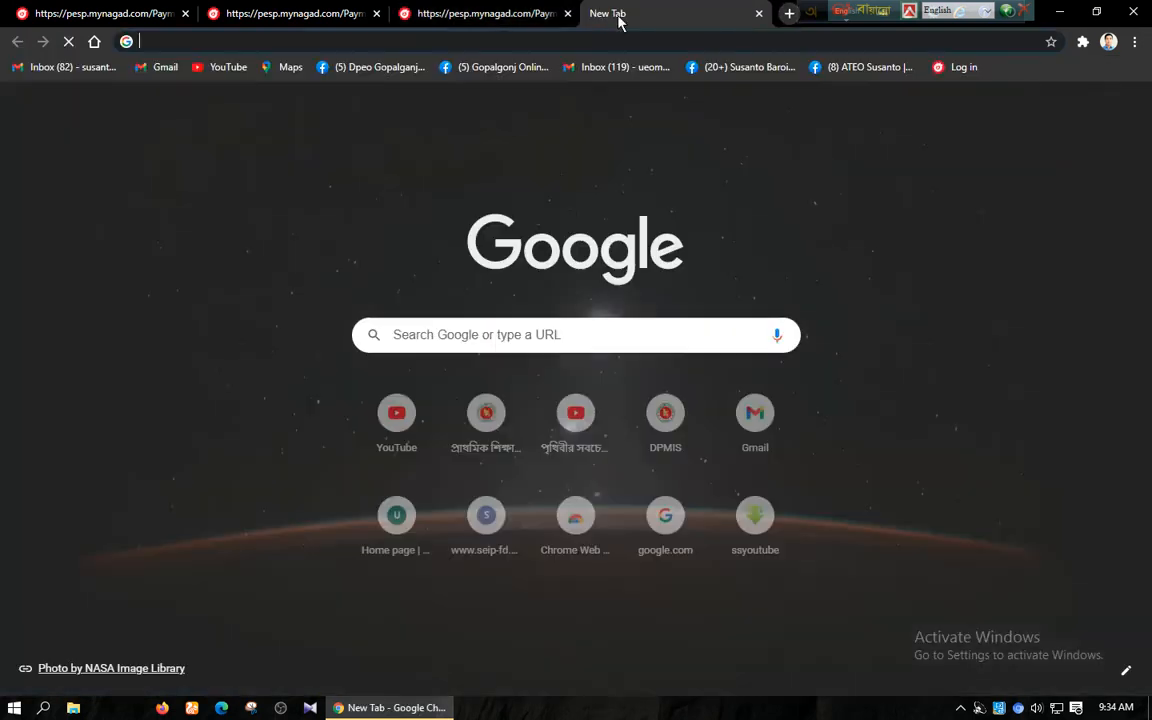
click(966, 68)
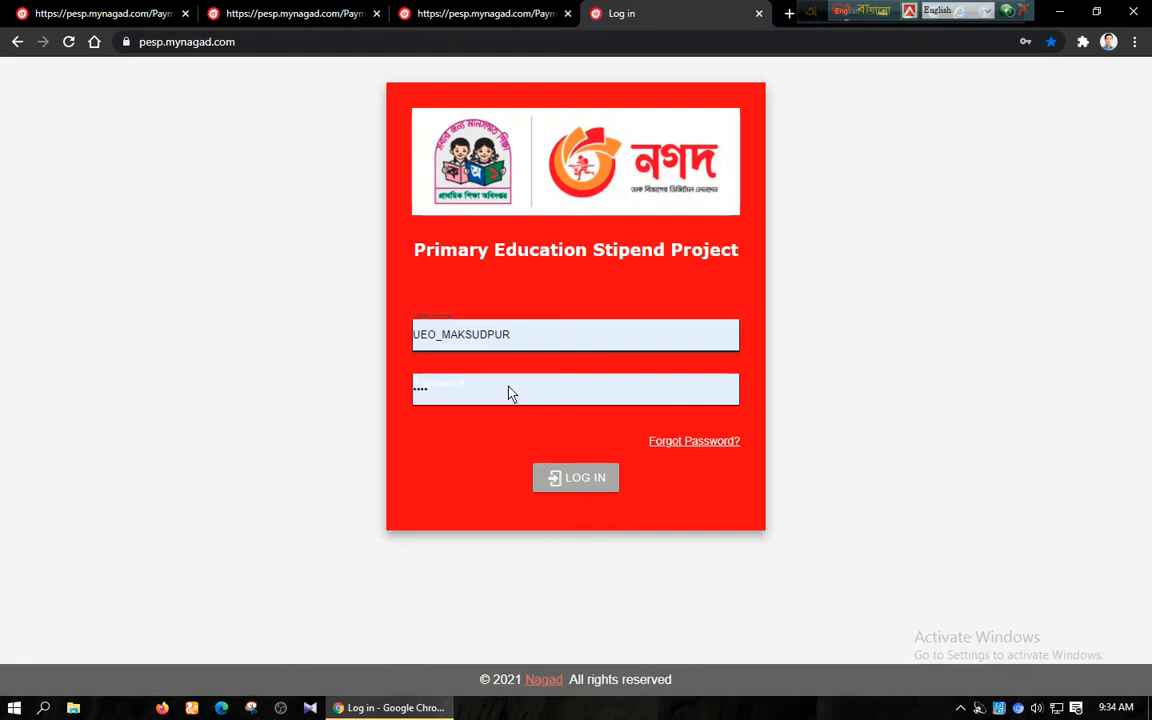
click(531, 341)
click(527, 468)
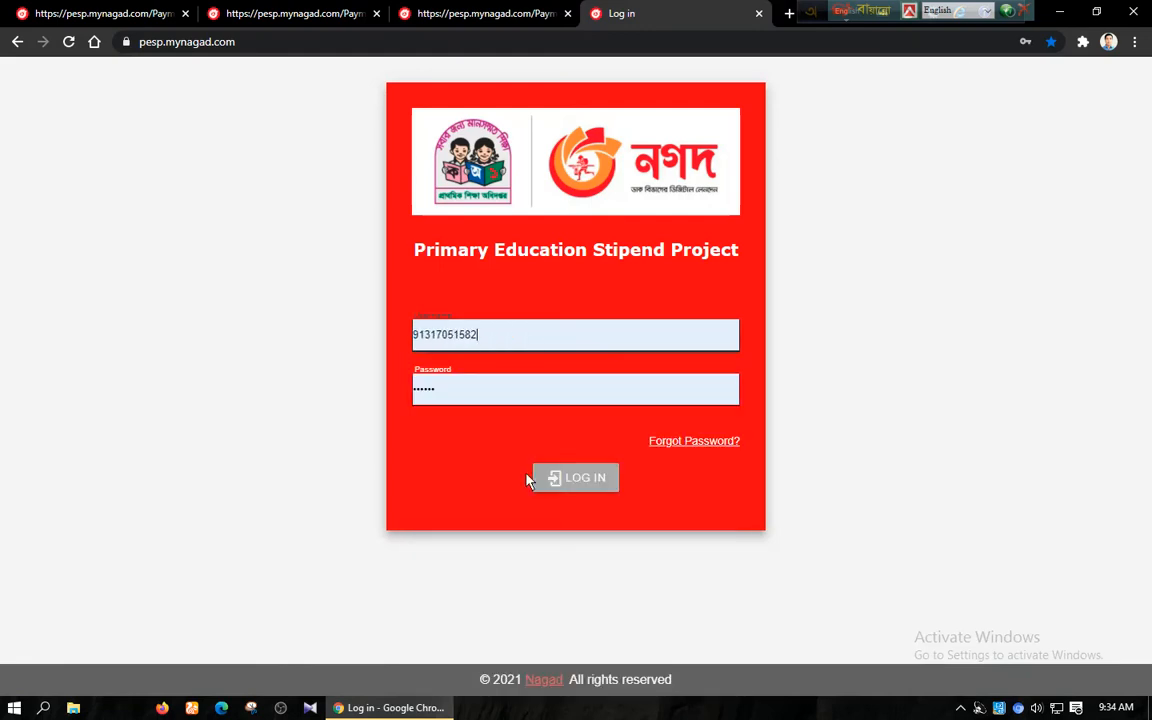
click(553, 479)
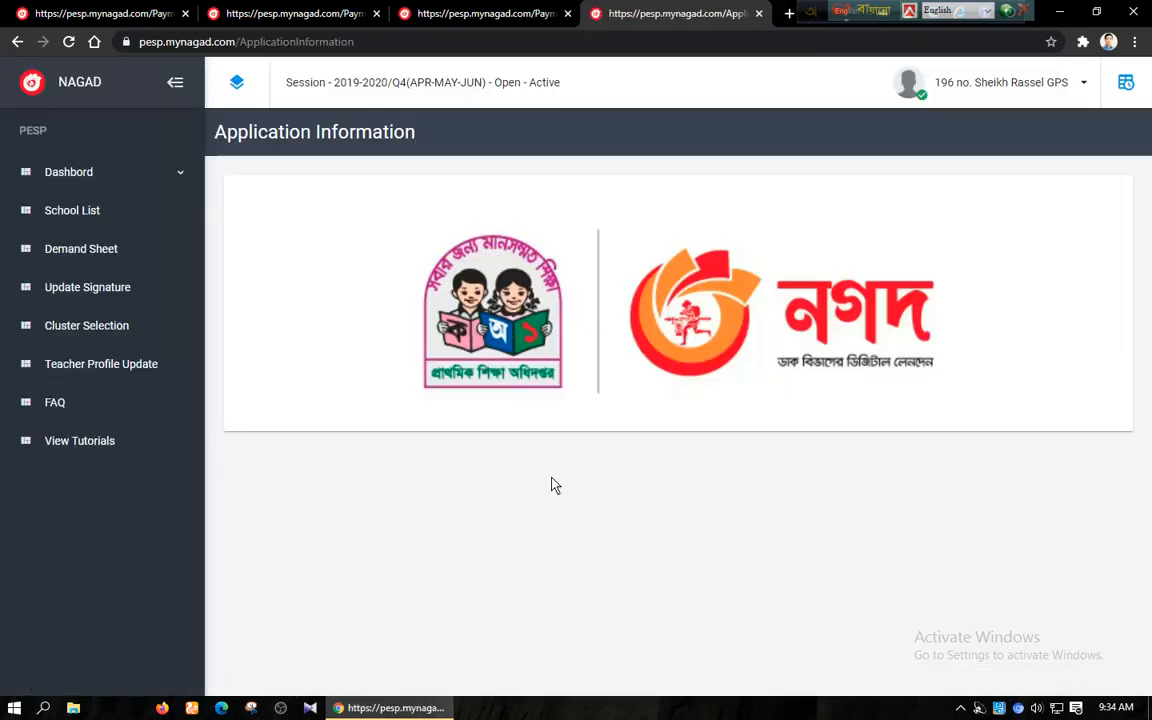
Check the school's demand status on its demand sheet, view the demand details for all classes, and return to the list
click(106, 251)
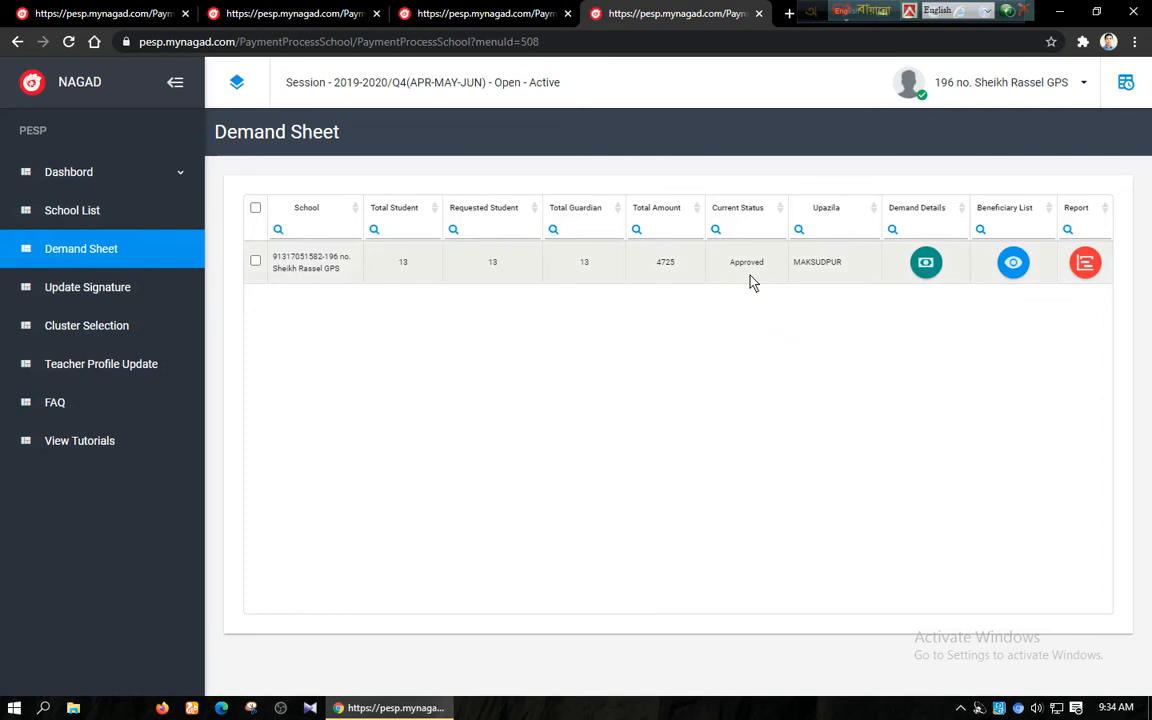
click(926, 263)
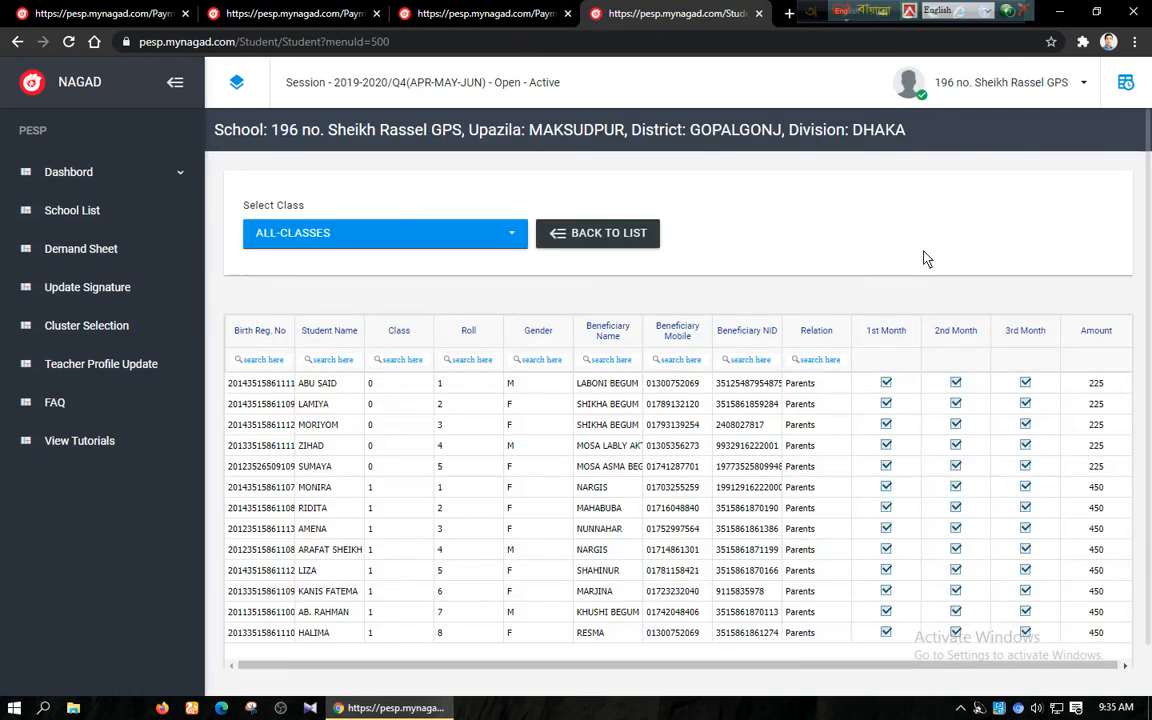
click(581, 236)
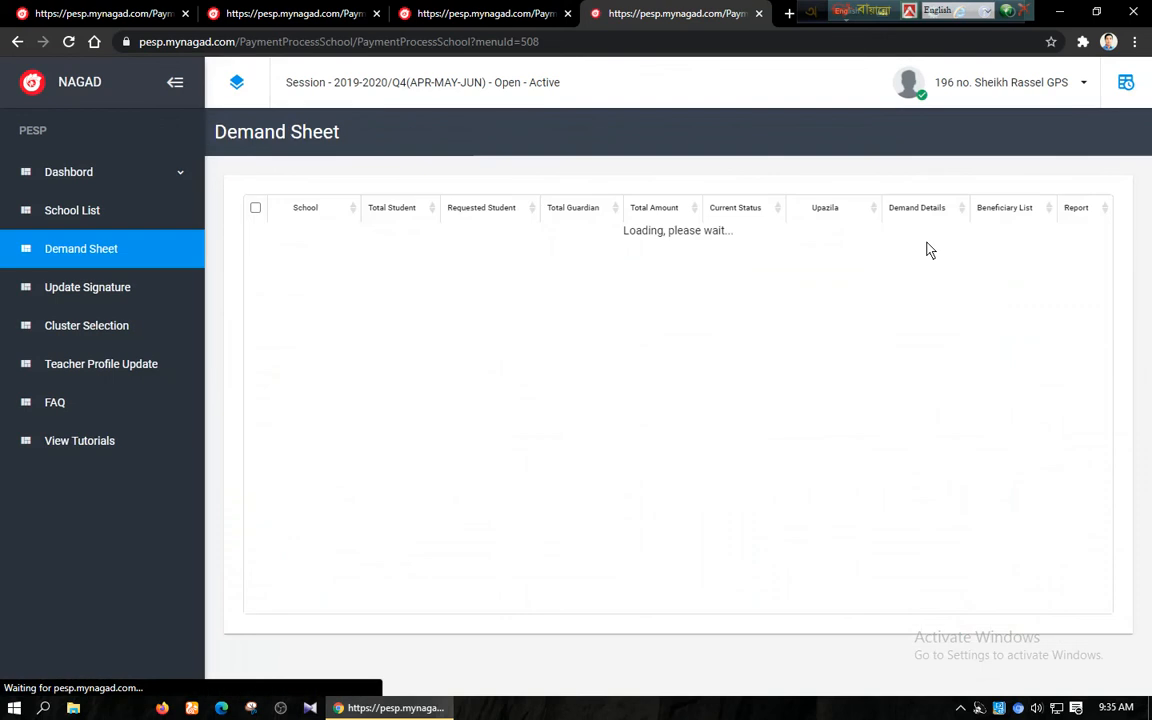
Review the school's beneficiary list, view the student linked to the sixth beneficiary, and return to the demand sheet
click(1015, 263)
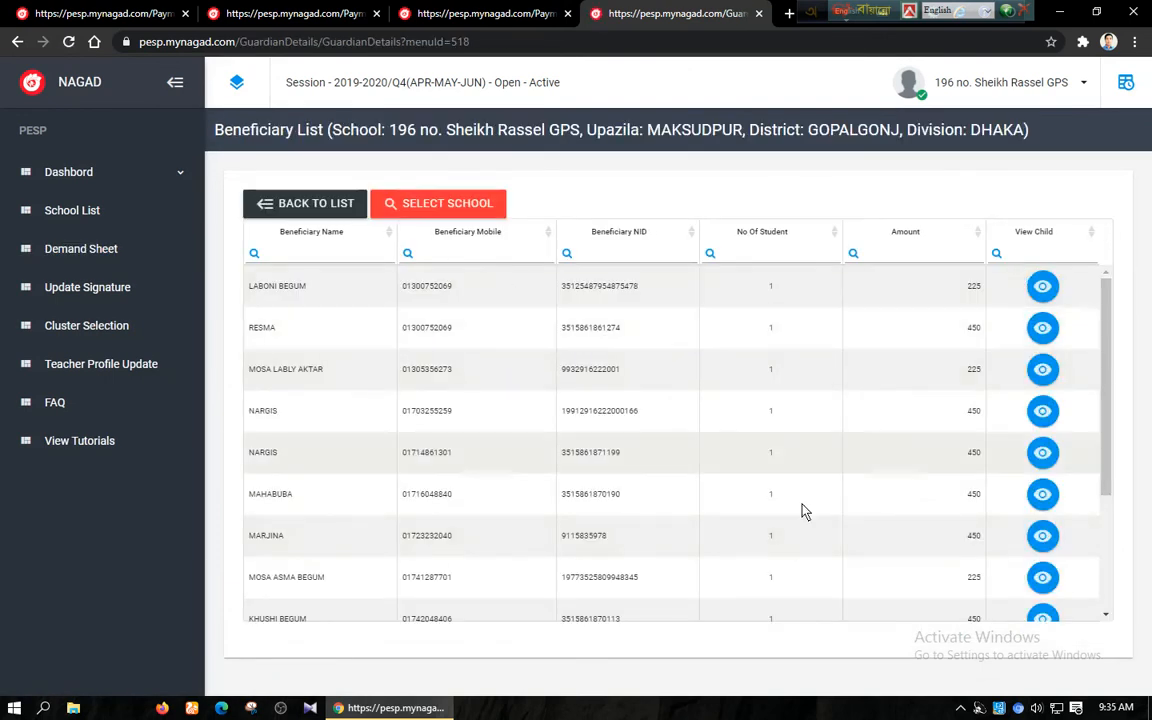
scroll(808, 508, down, 2)
scroll(810, 508, up, 2)
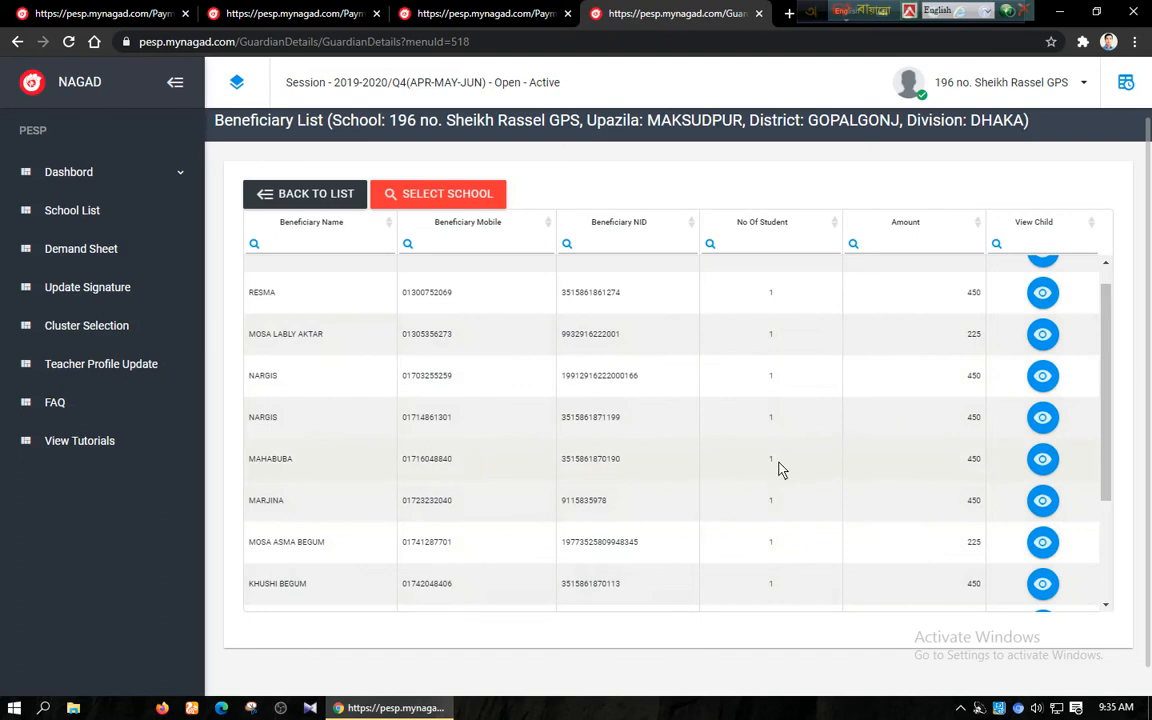
click(1042, 460)
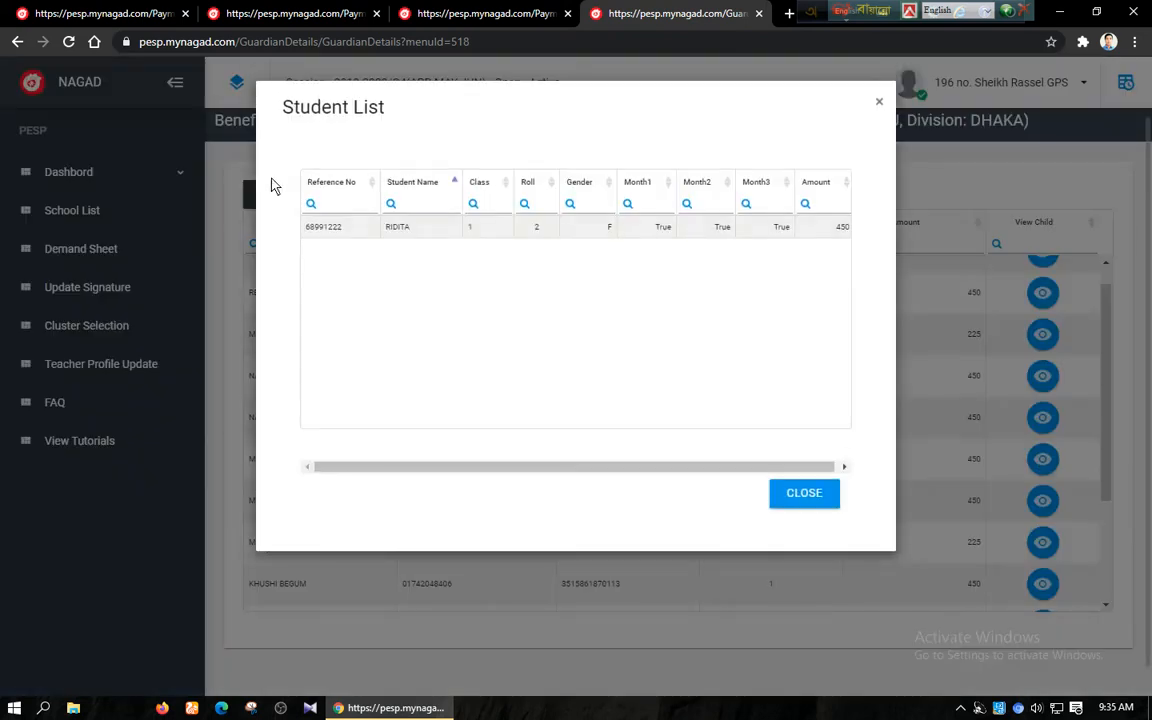
click(880, 103)
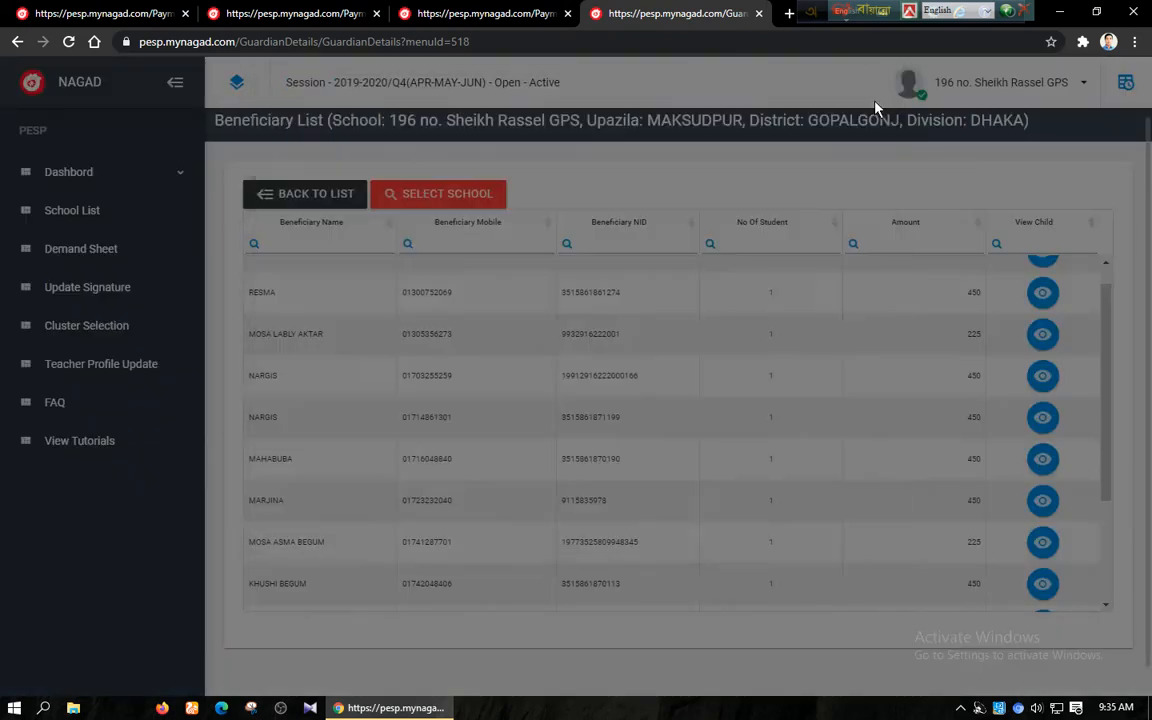
scroll(715, 340, up, 1)
click(305, 201)
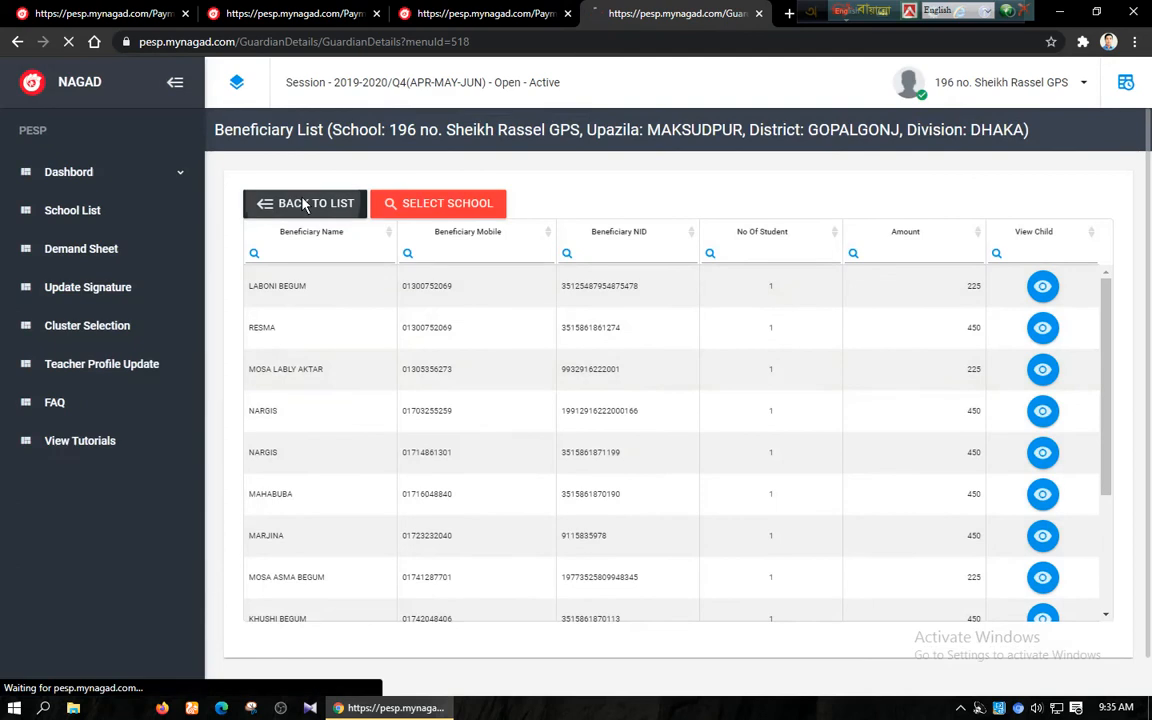
Open the school's demand report and check its child and beneficiary counts, total amount, submission and verification details, and current status
click(1085, 263)
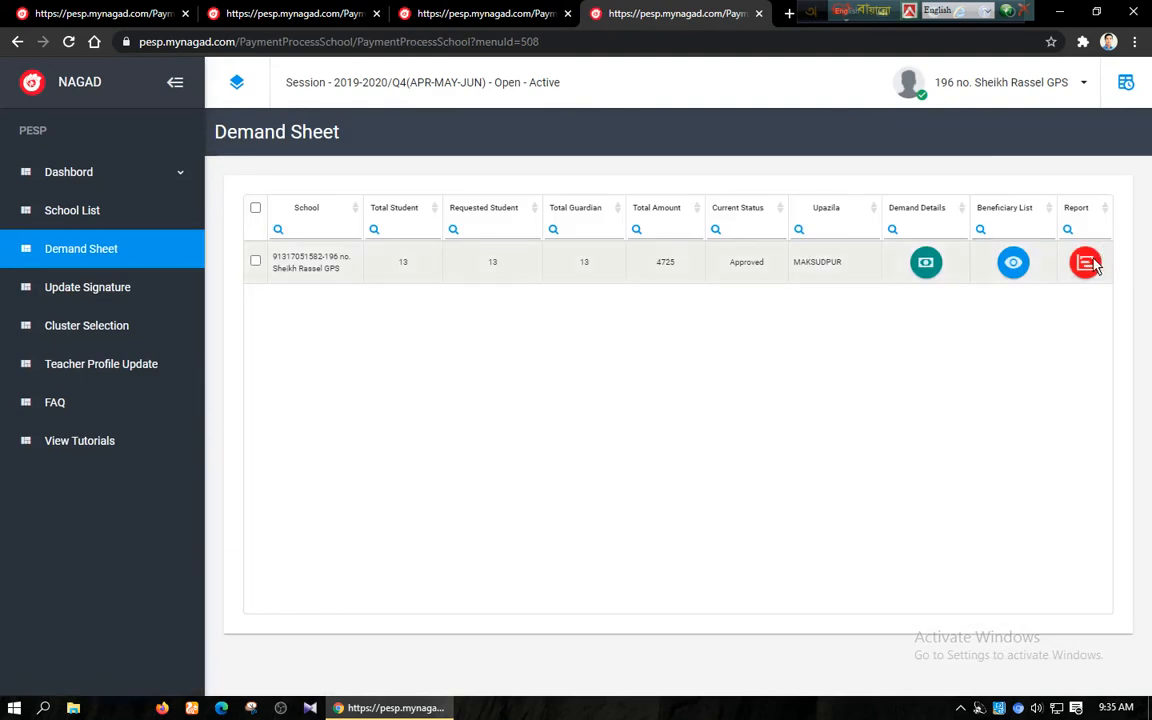
scroll(553, 487, down, 3)
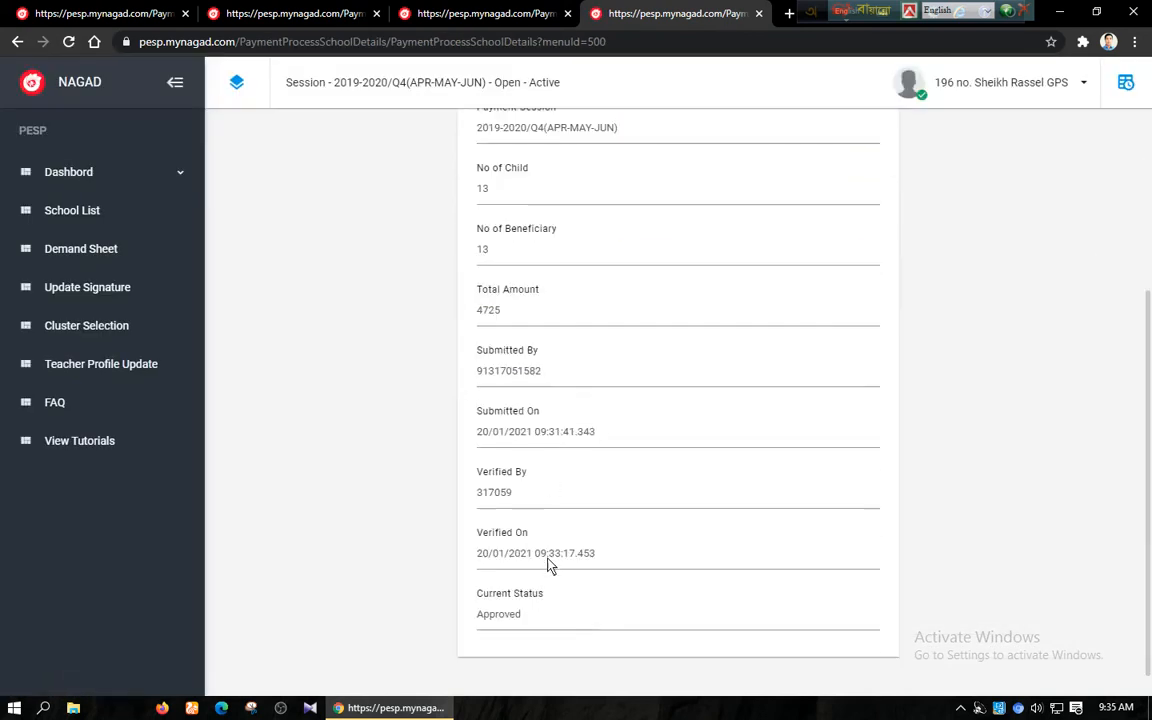
scroll(590, 390, up, 3)
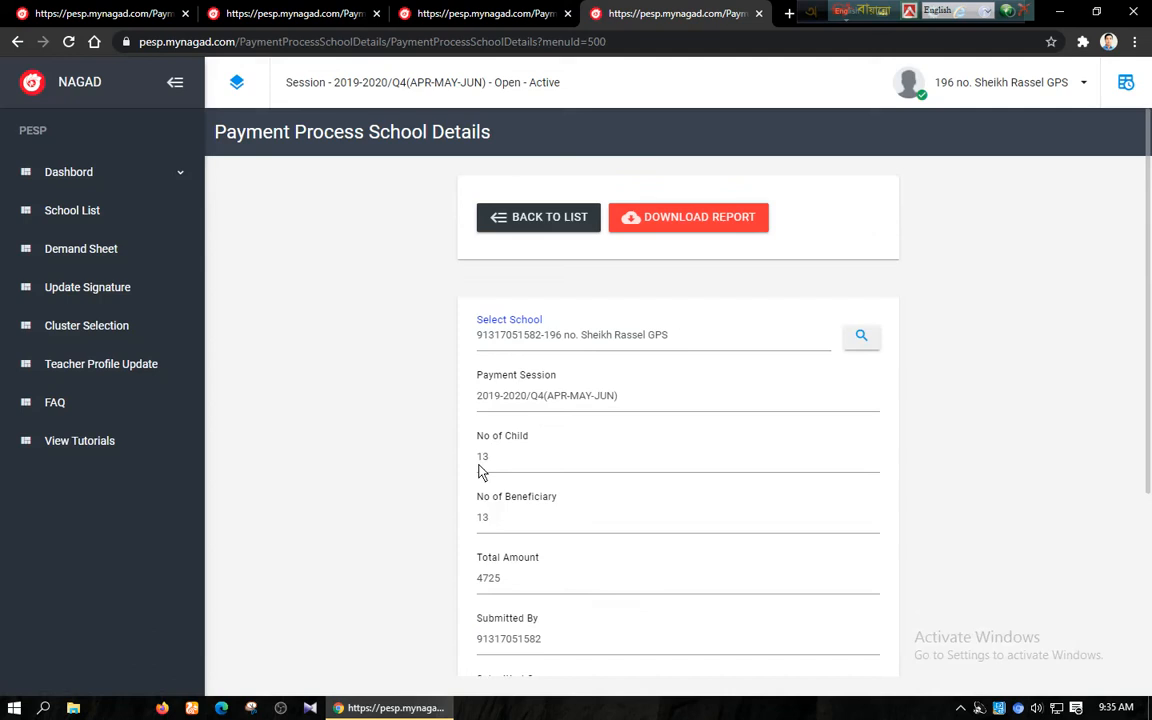
click(487, 530)
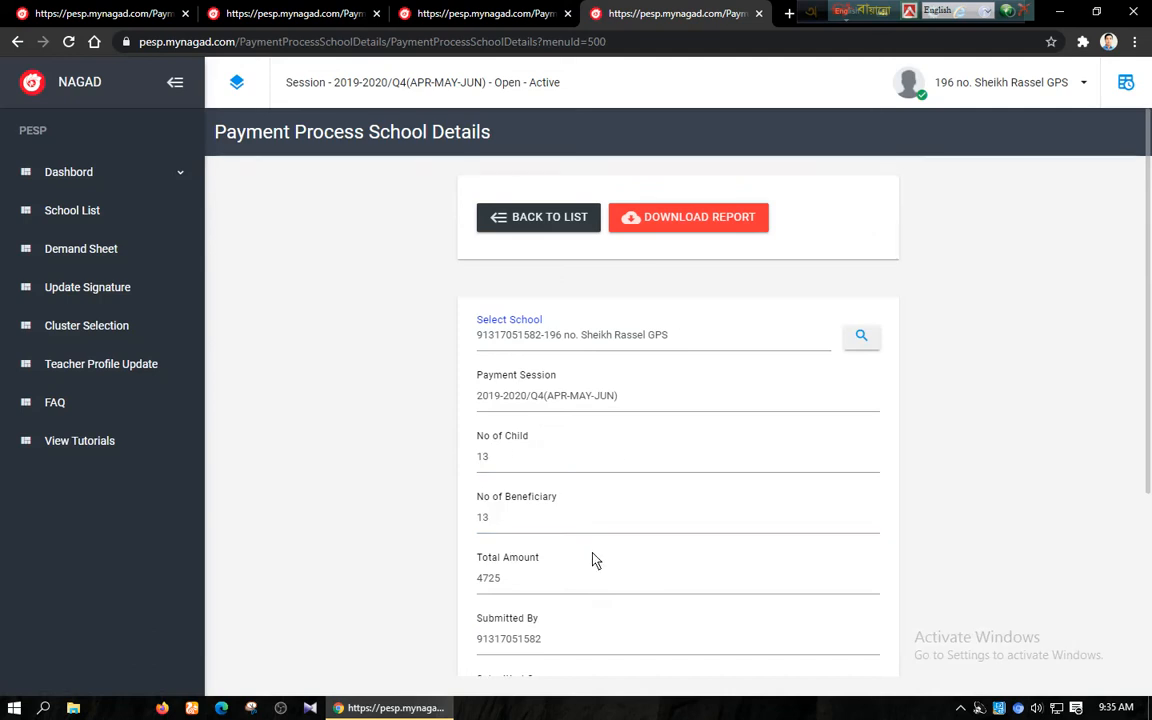
scroll(595, 545, down, 3)
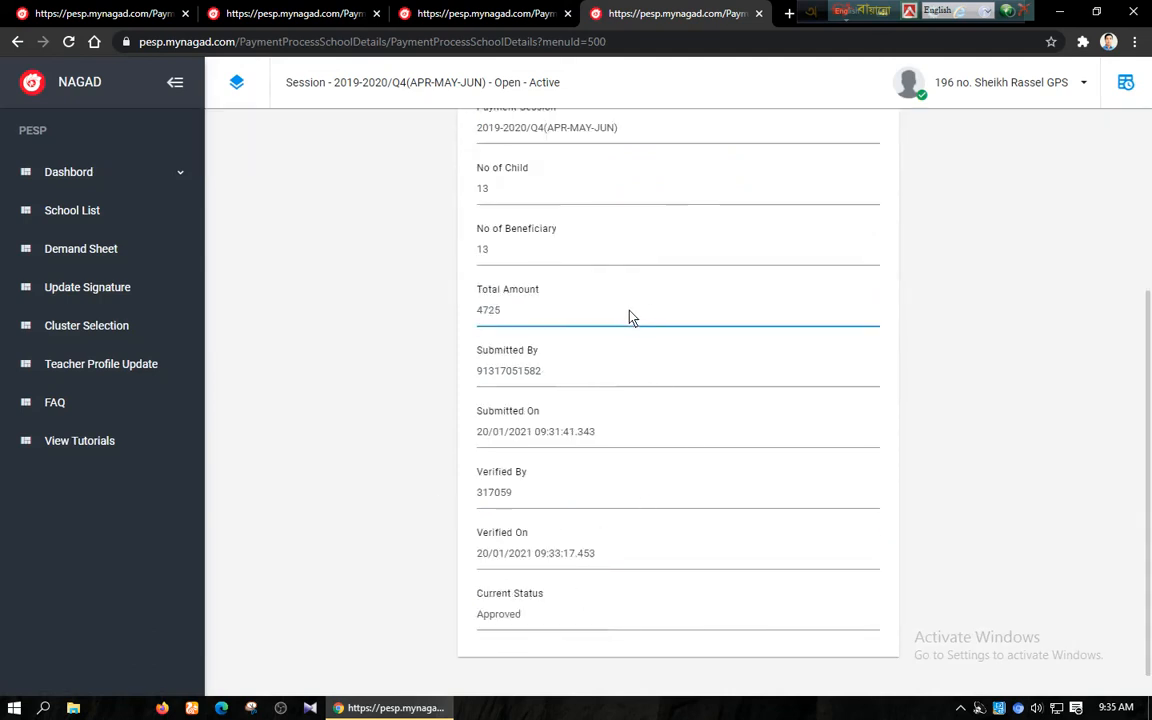
scroll(656, 344, up, 3)
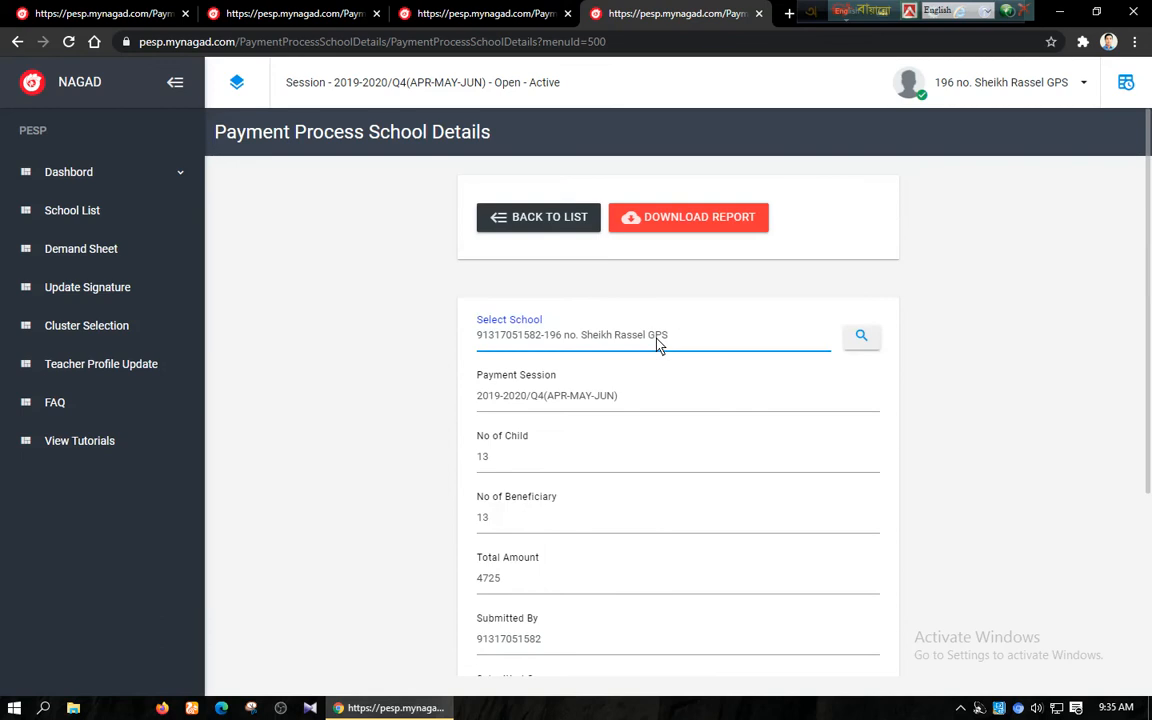